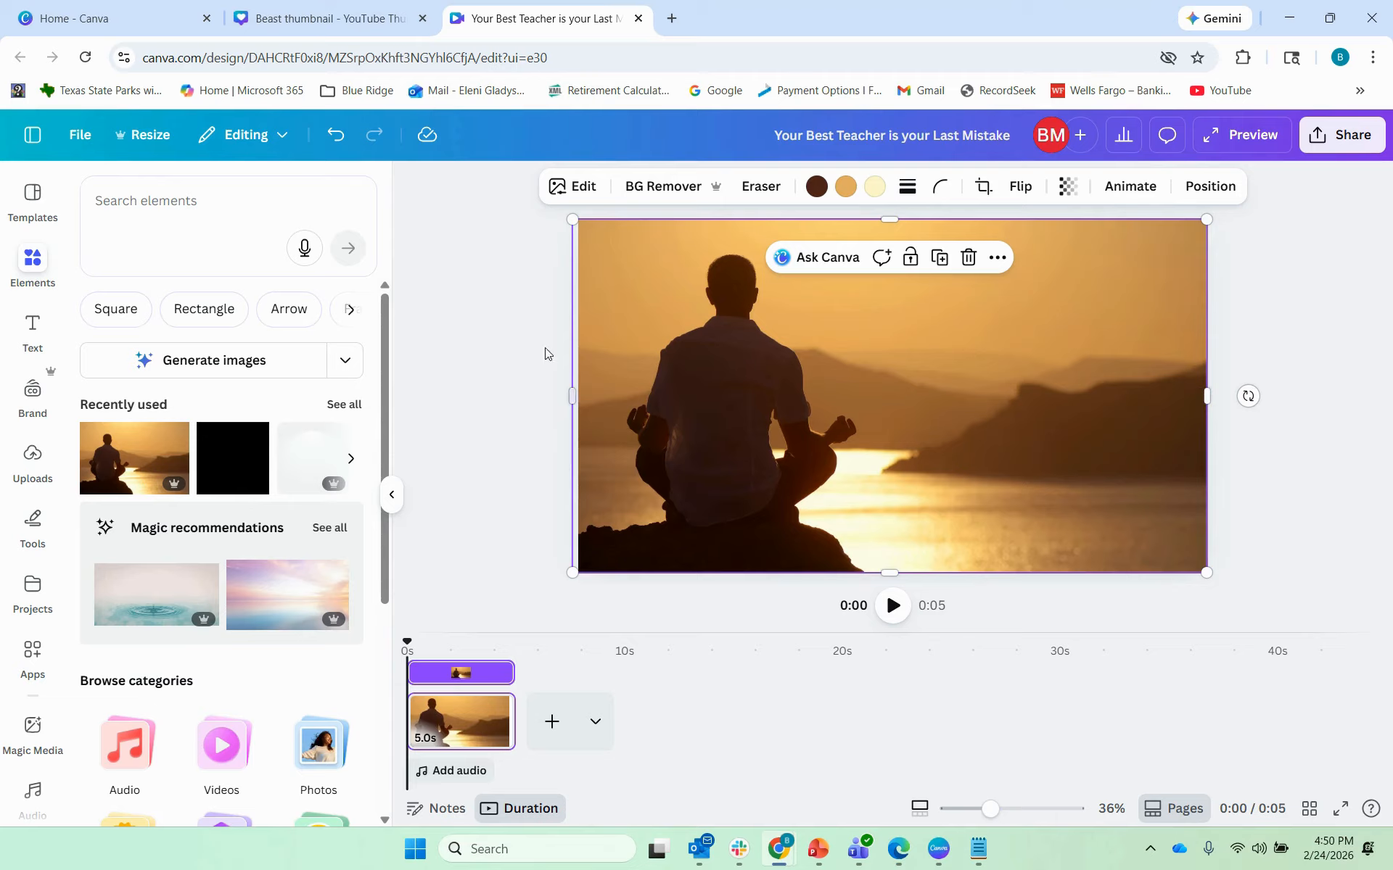
Step: Flip the sunset photo horizontally, undoing a trial vertical flip, so the seated figure sits right
click(1019, 186)
click(1036, 276)
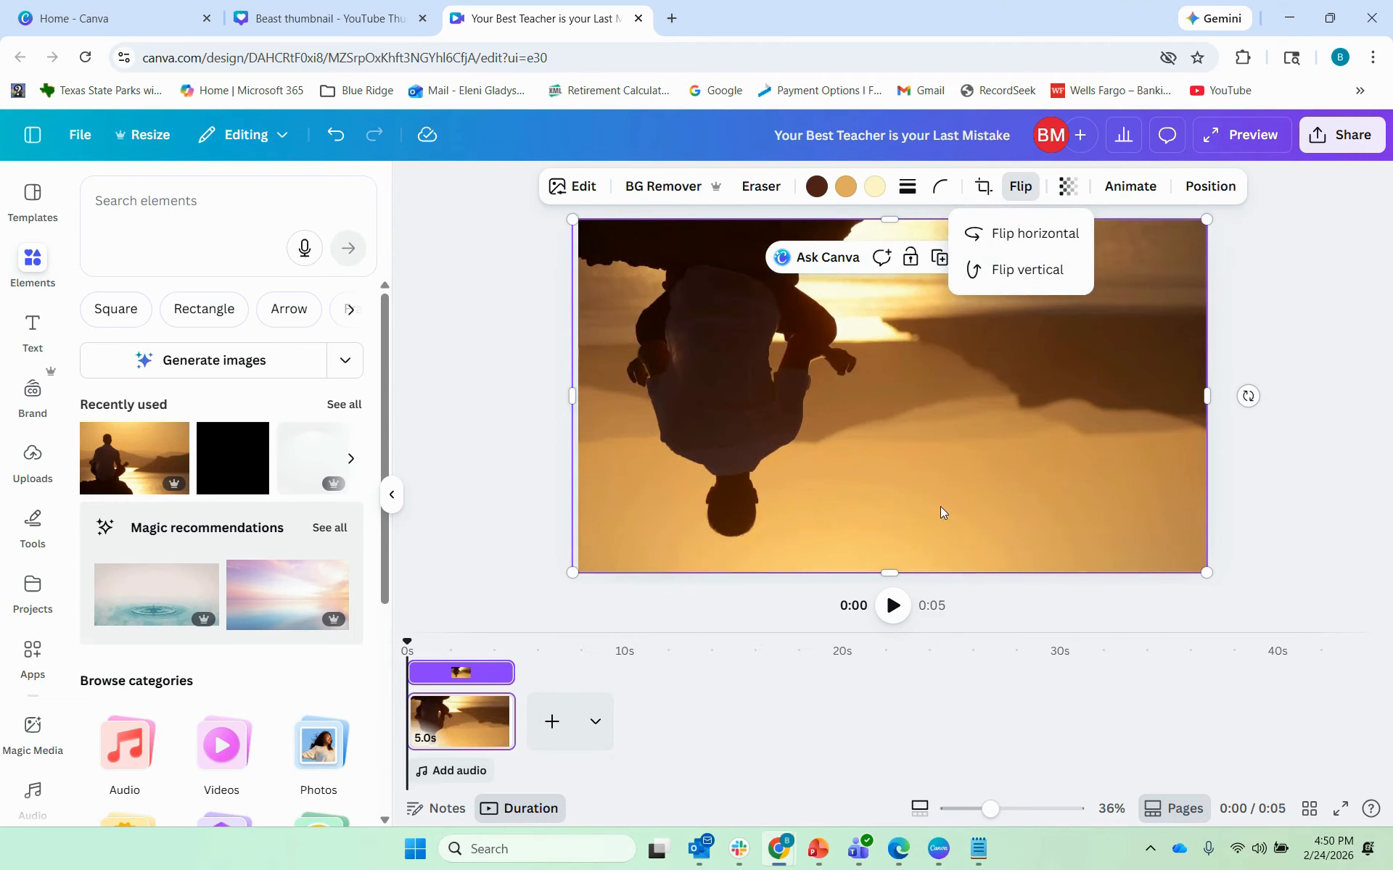
click(1041, 273)
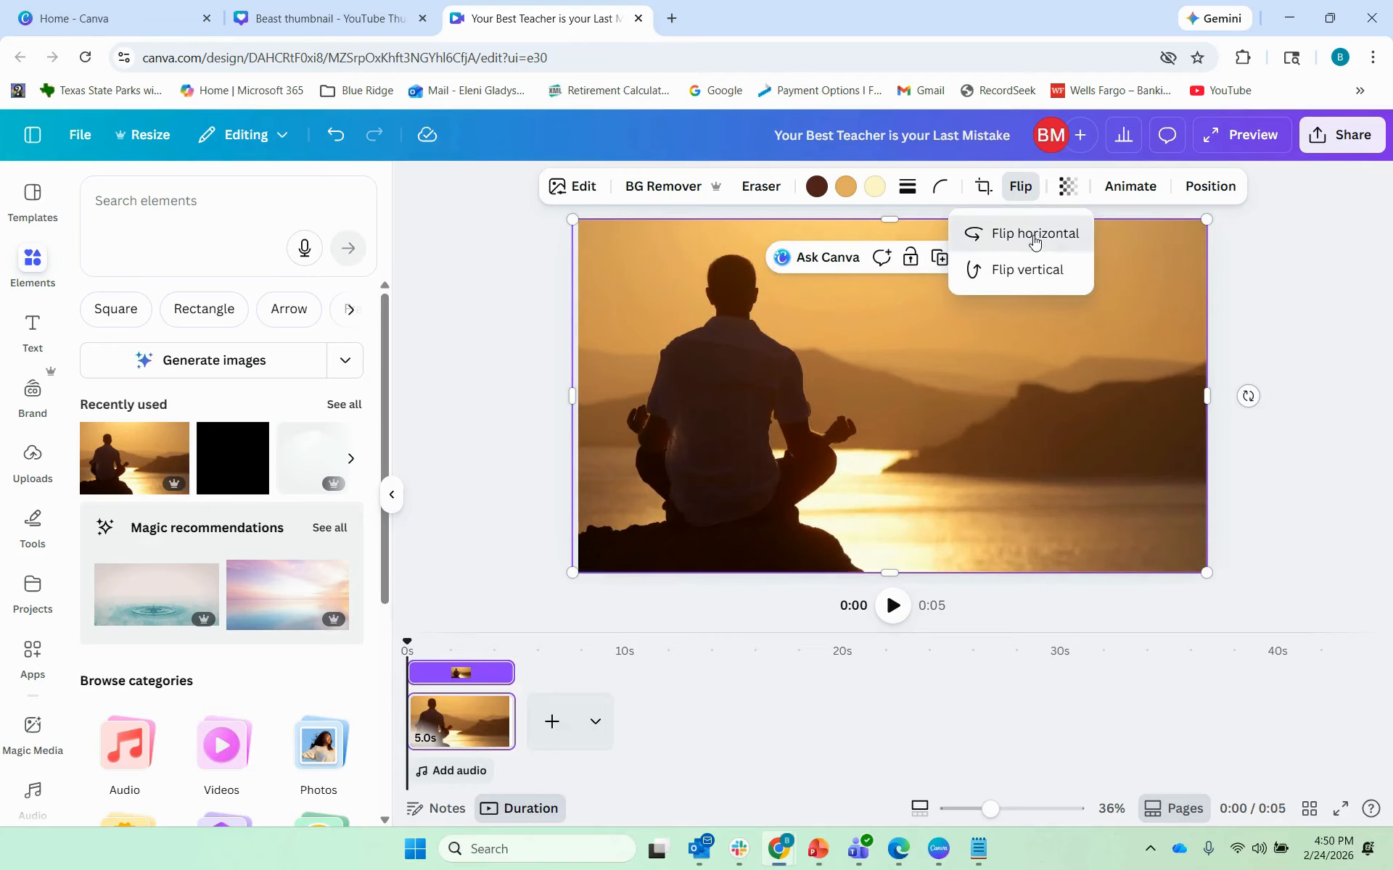
click(1032, 233)
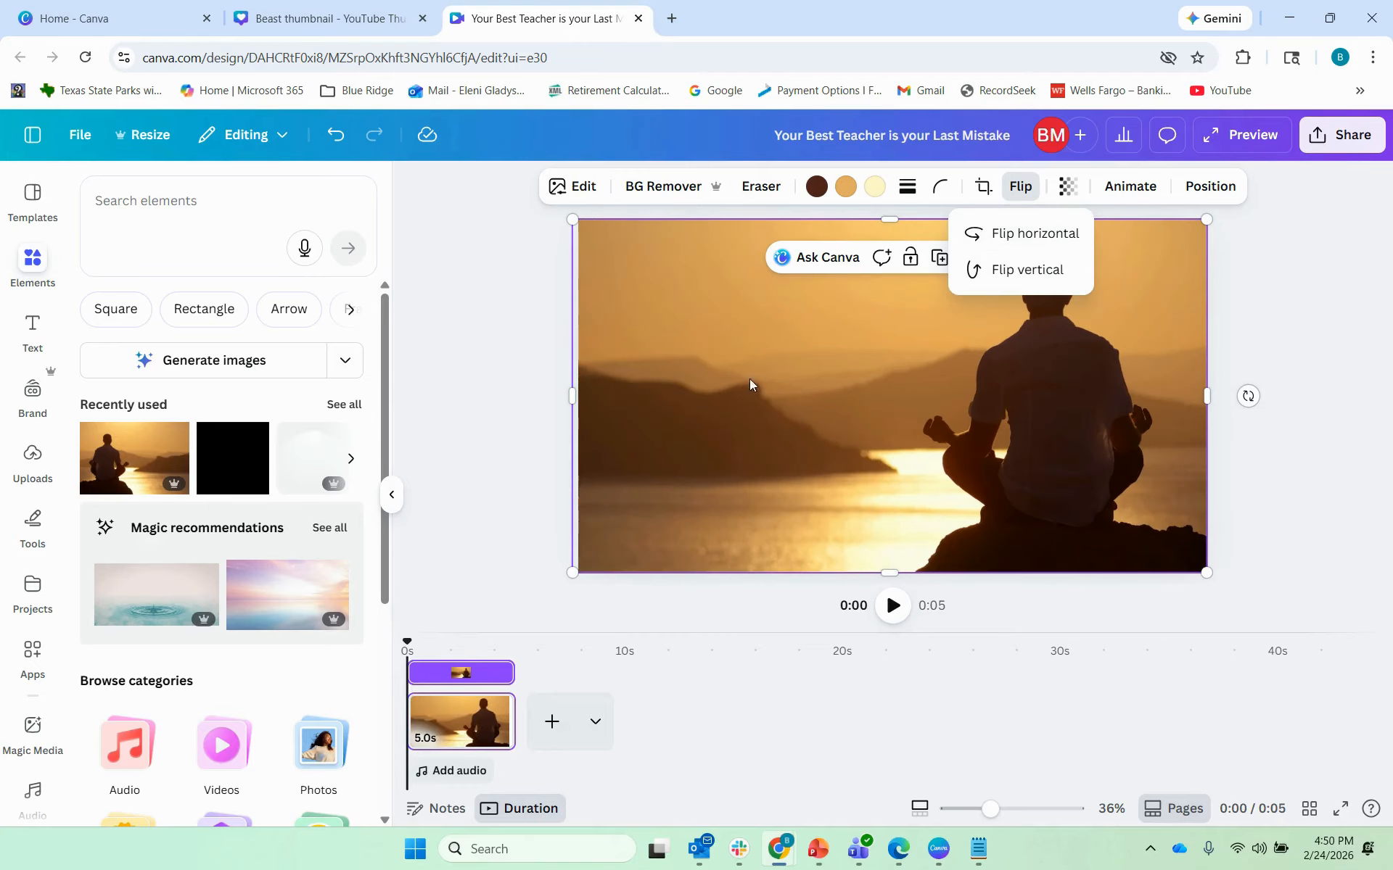
click(1329, 324)
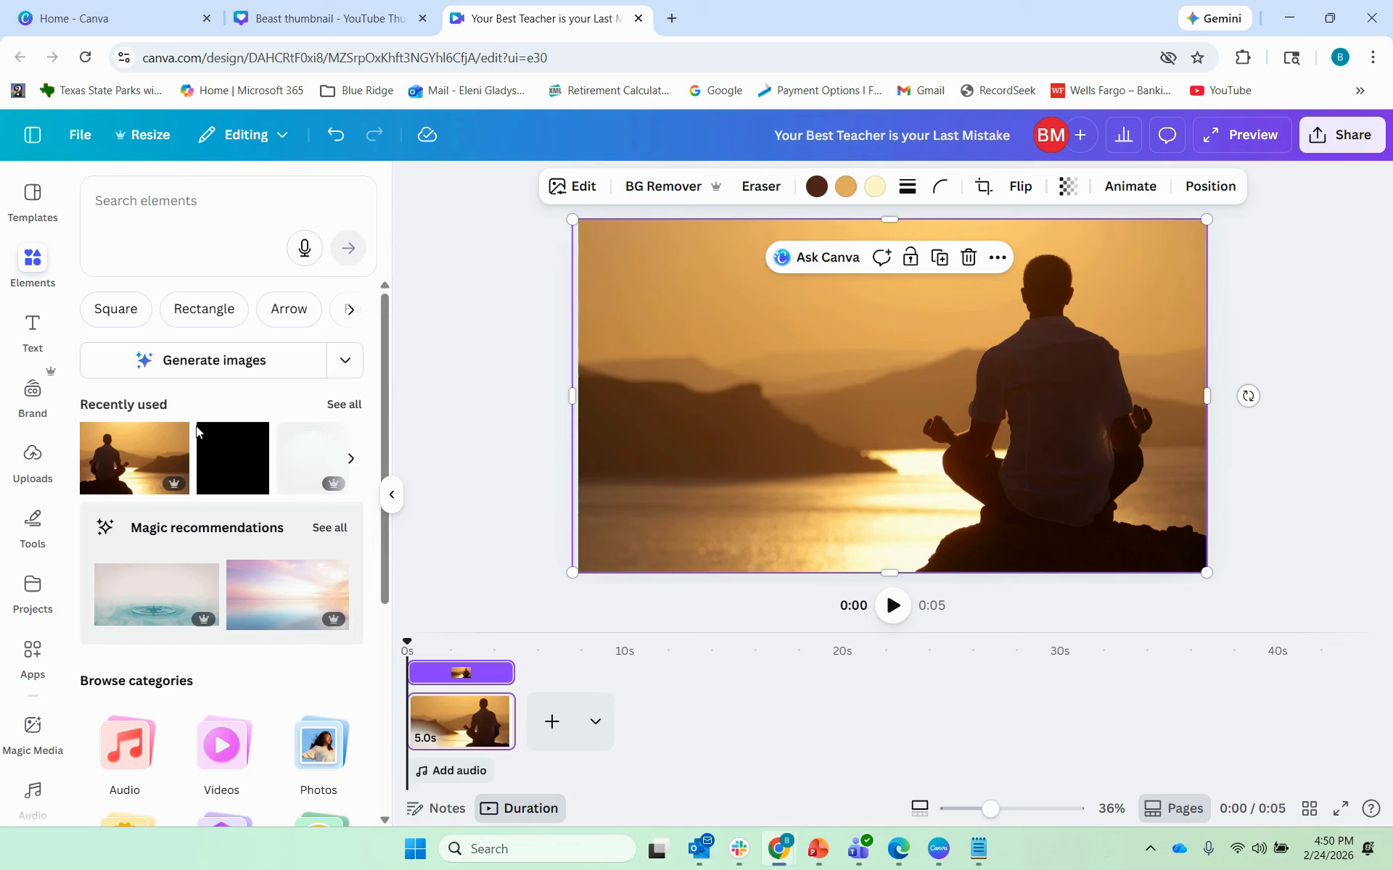
Step: Add the dark square from Recently used and stretch it over the full 1920 × 1080 page
click(228, 462)
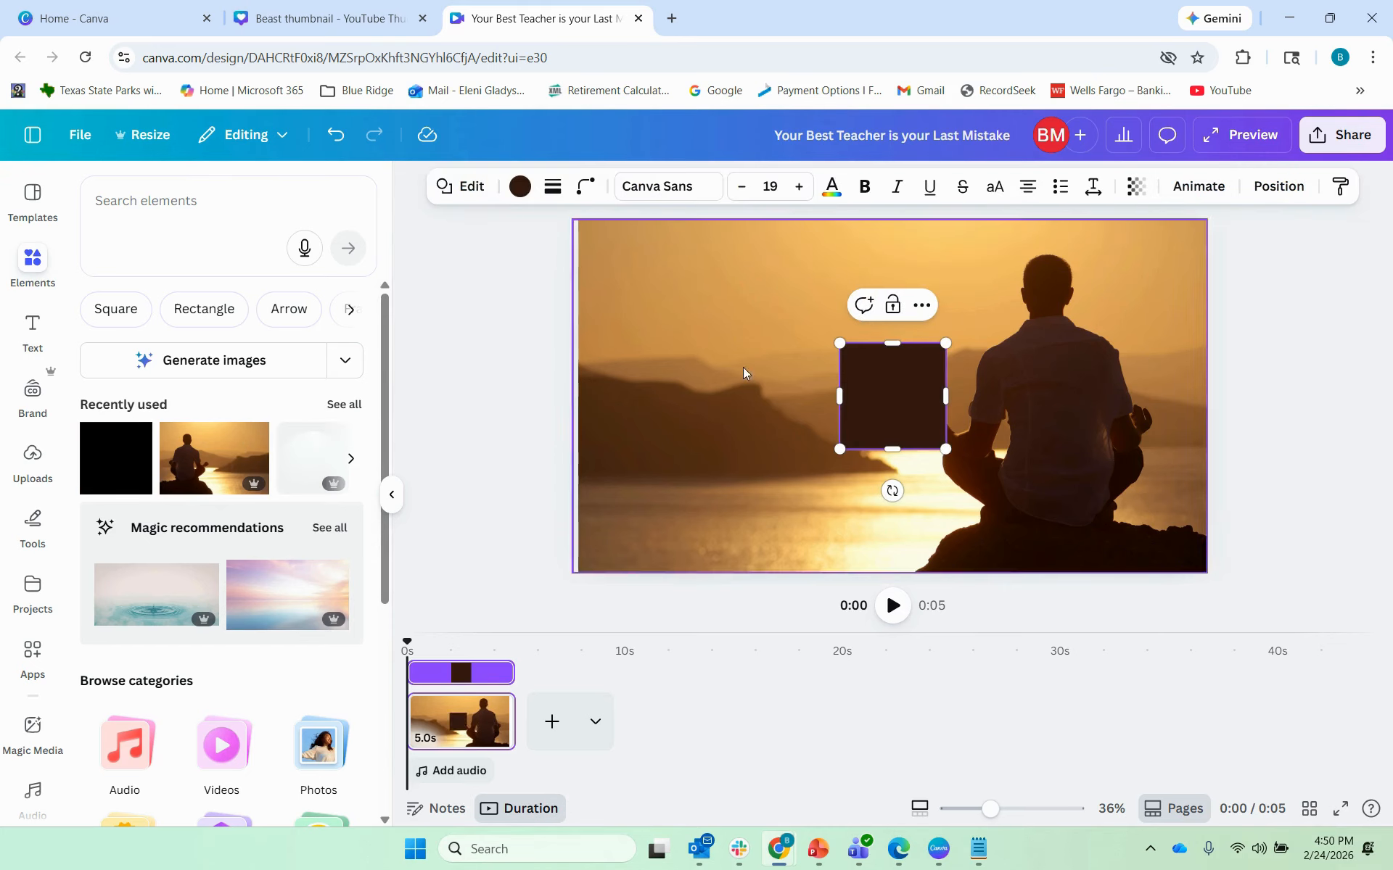
drag(841, 350, 610, 236)
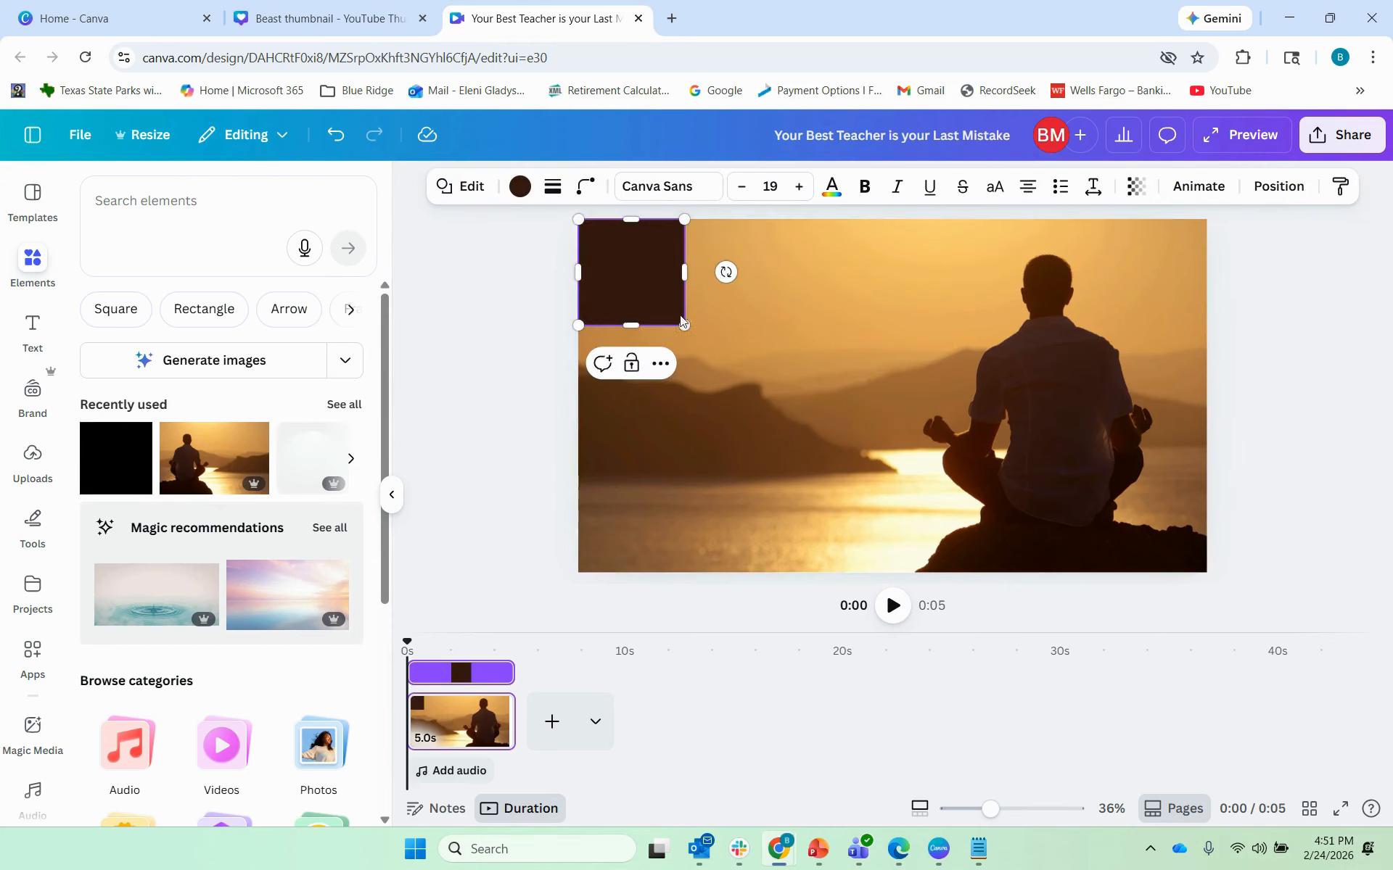
drag(684, 324, 894, 574)
drag(894, 396, 1208, 396)
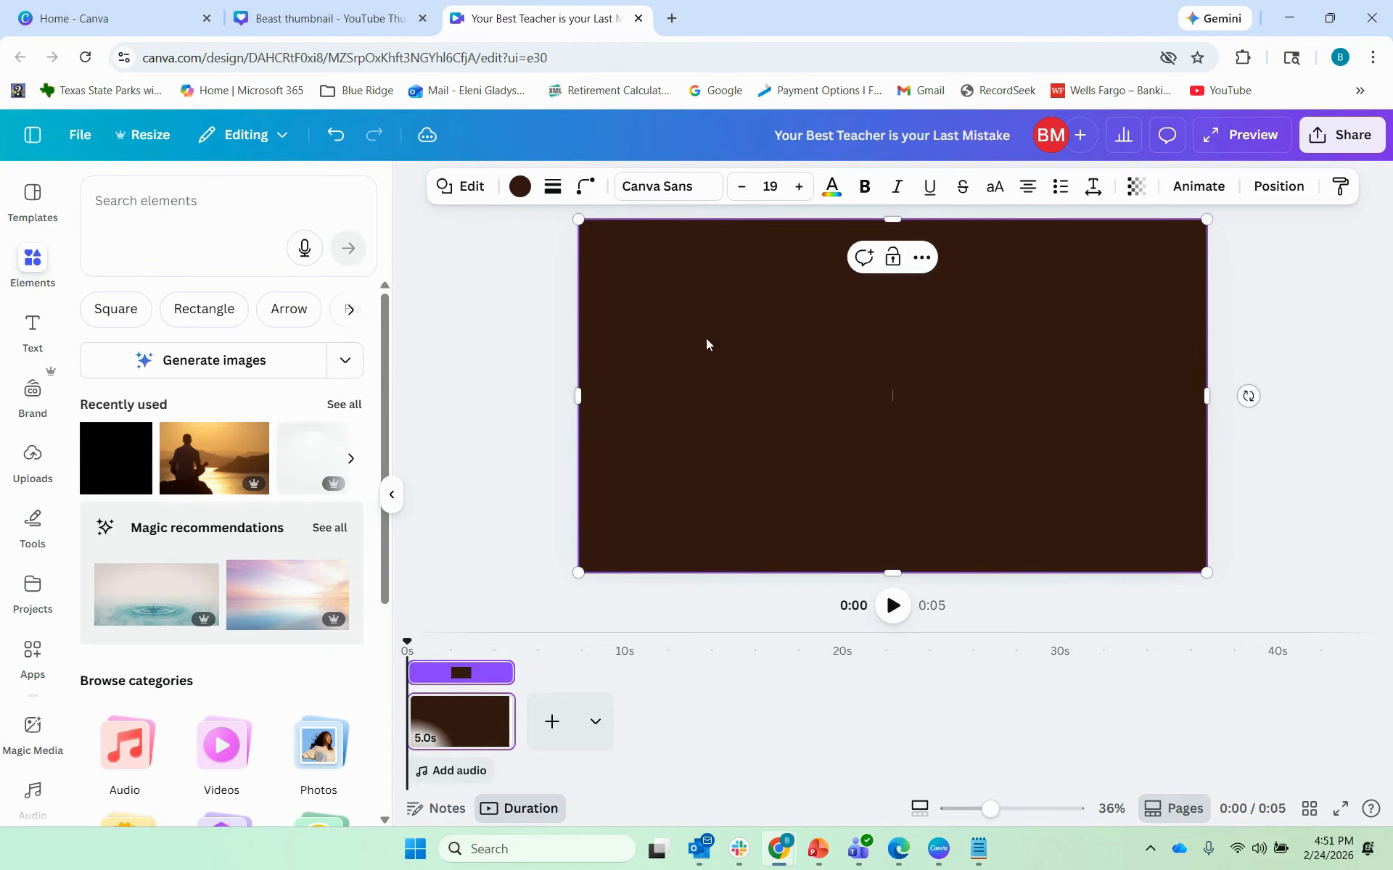
Step: Fill the full-page rectangle with the yellow-to-orange default gradient
click(521, 188)
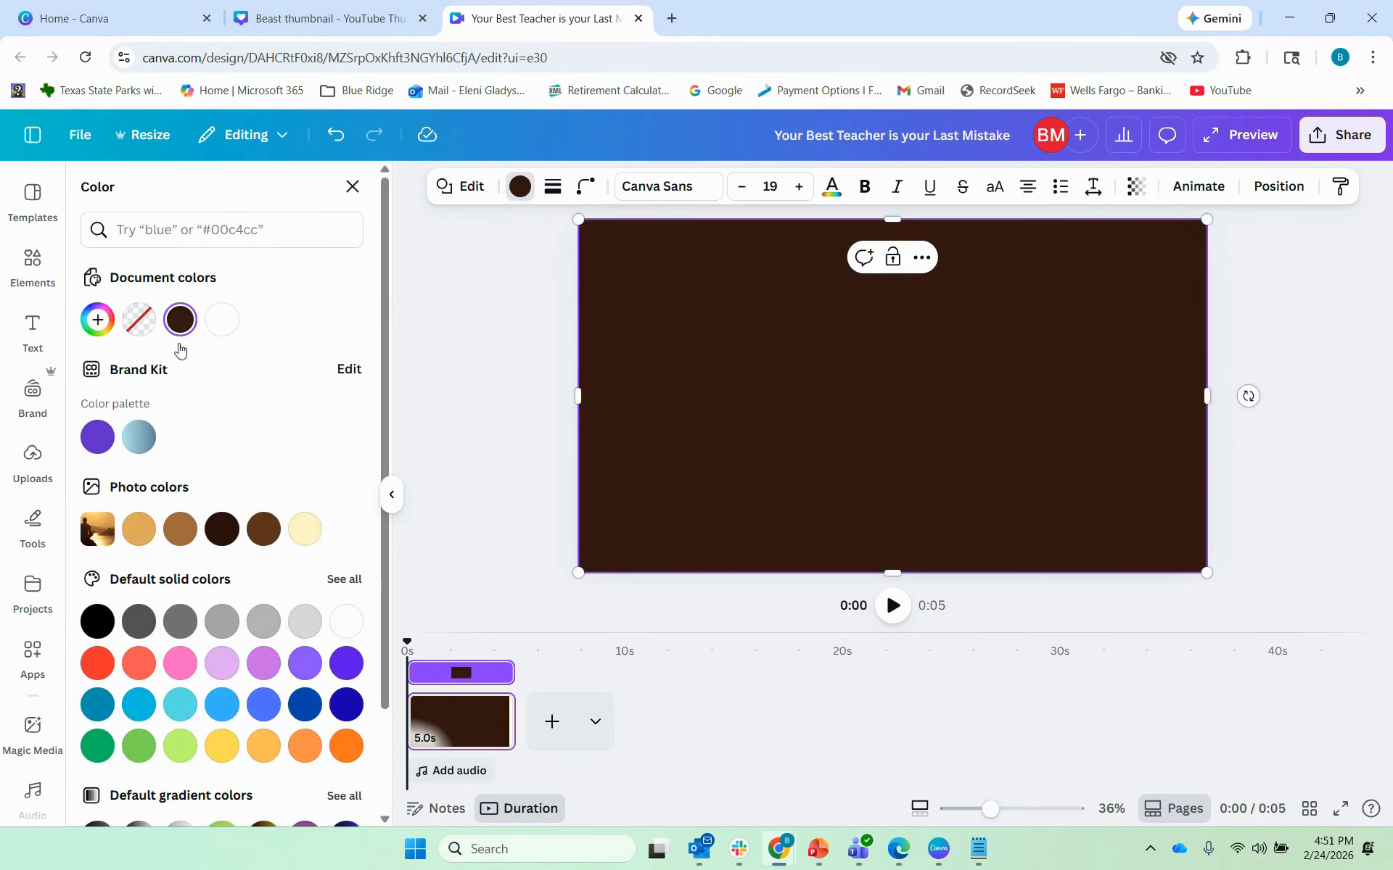
scroll(159, 402, down, 2)
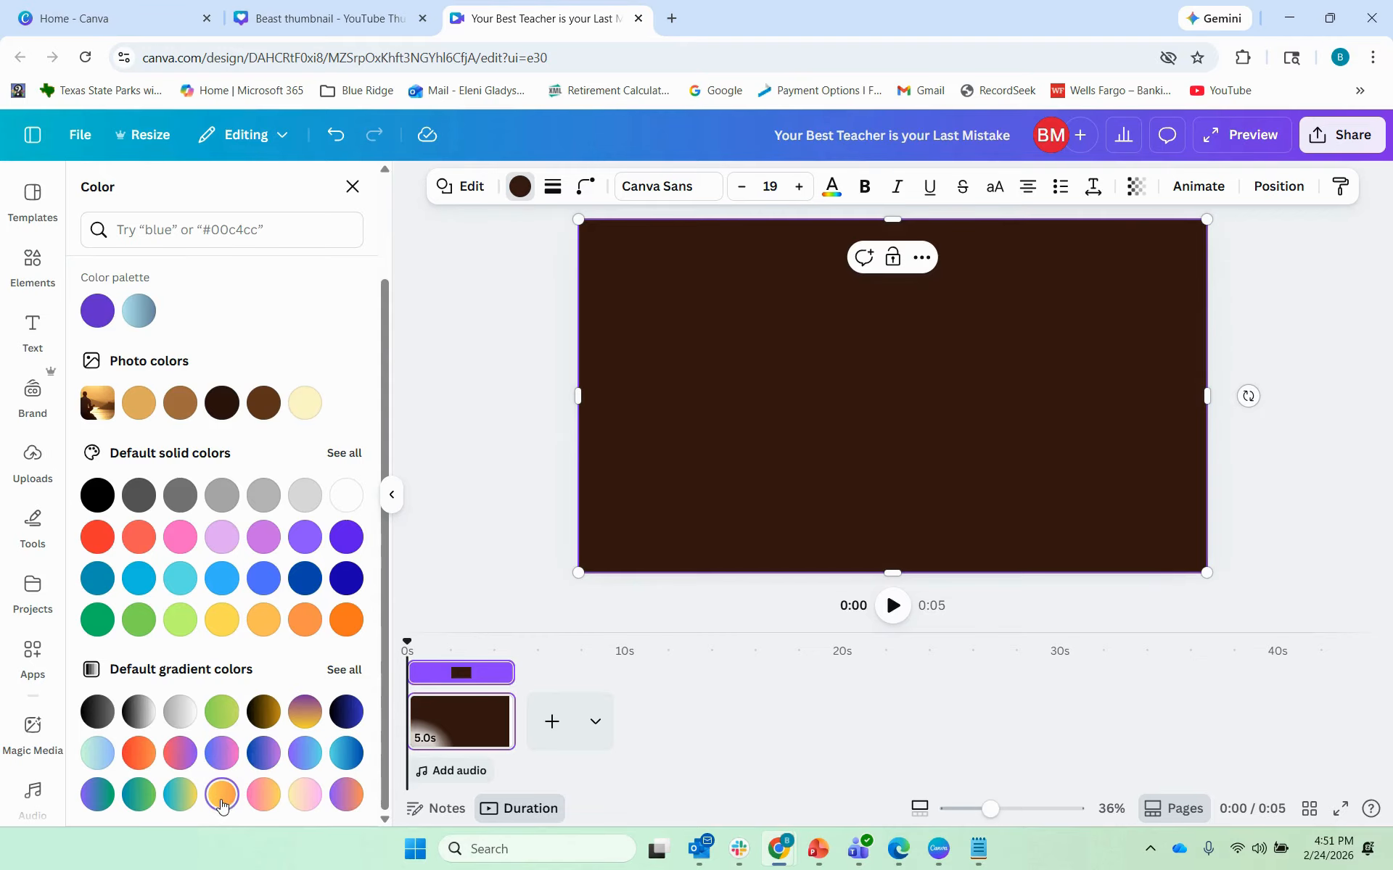
click(221, 796)
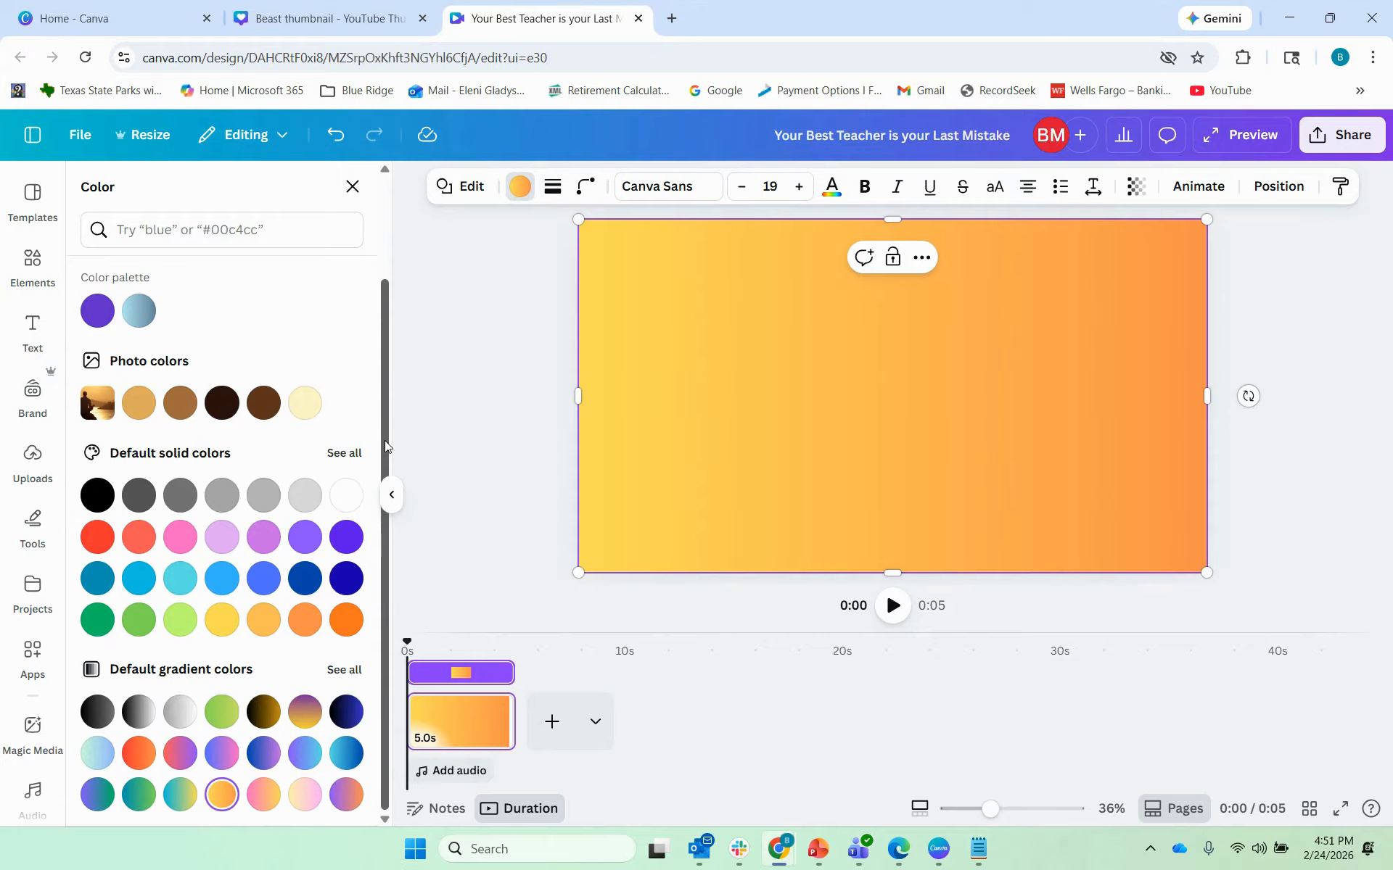
drag(385, 441, 385, 306)
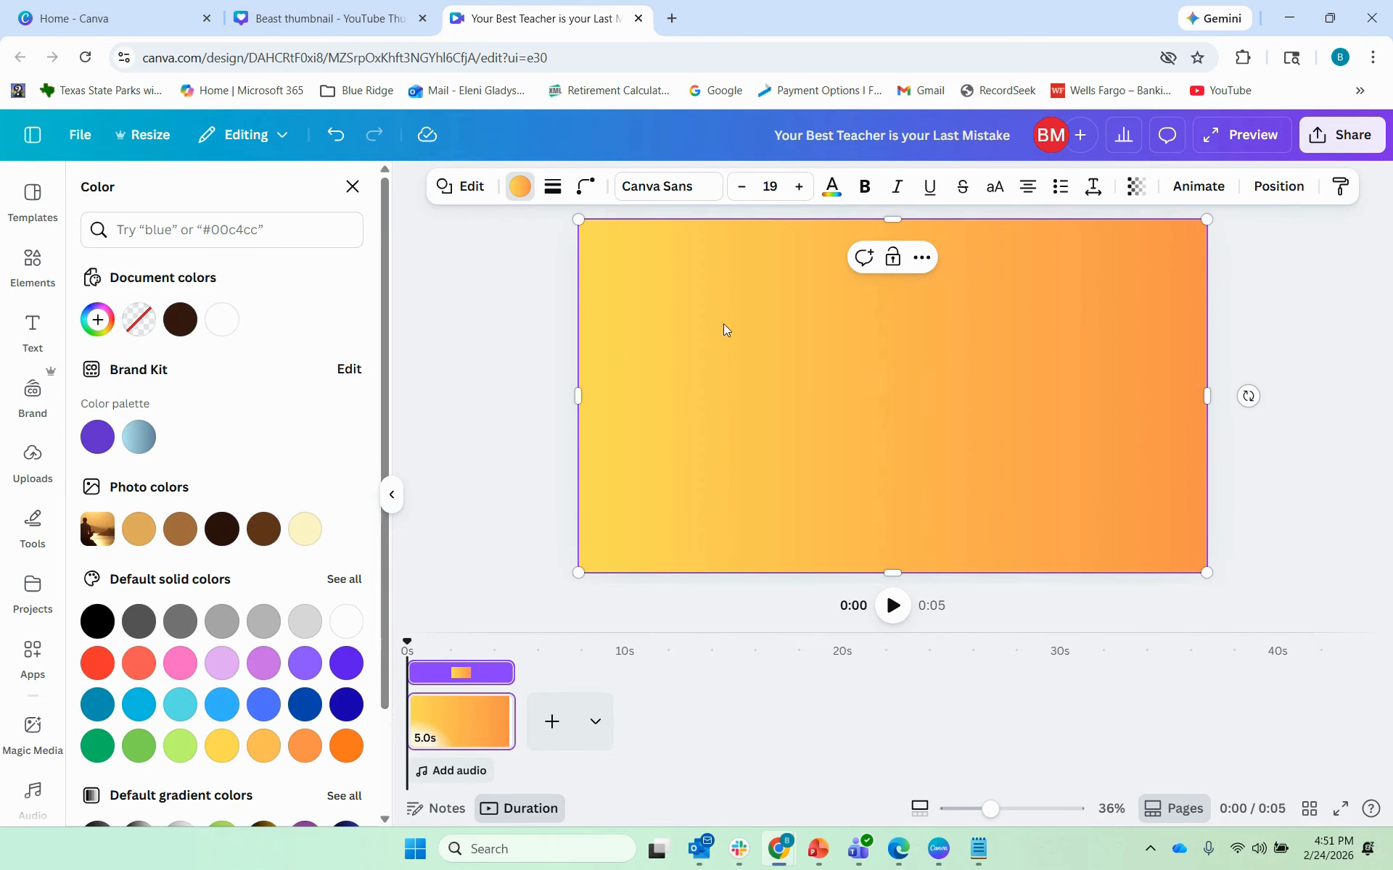
Step: Add three more orange stops to the rectangle's gradient, making five in total
click(95, 322)
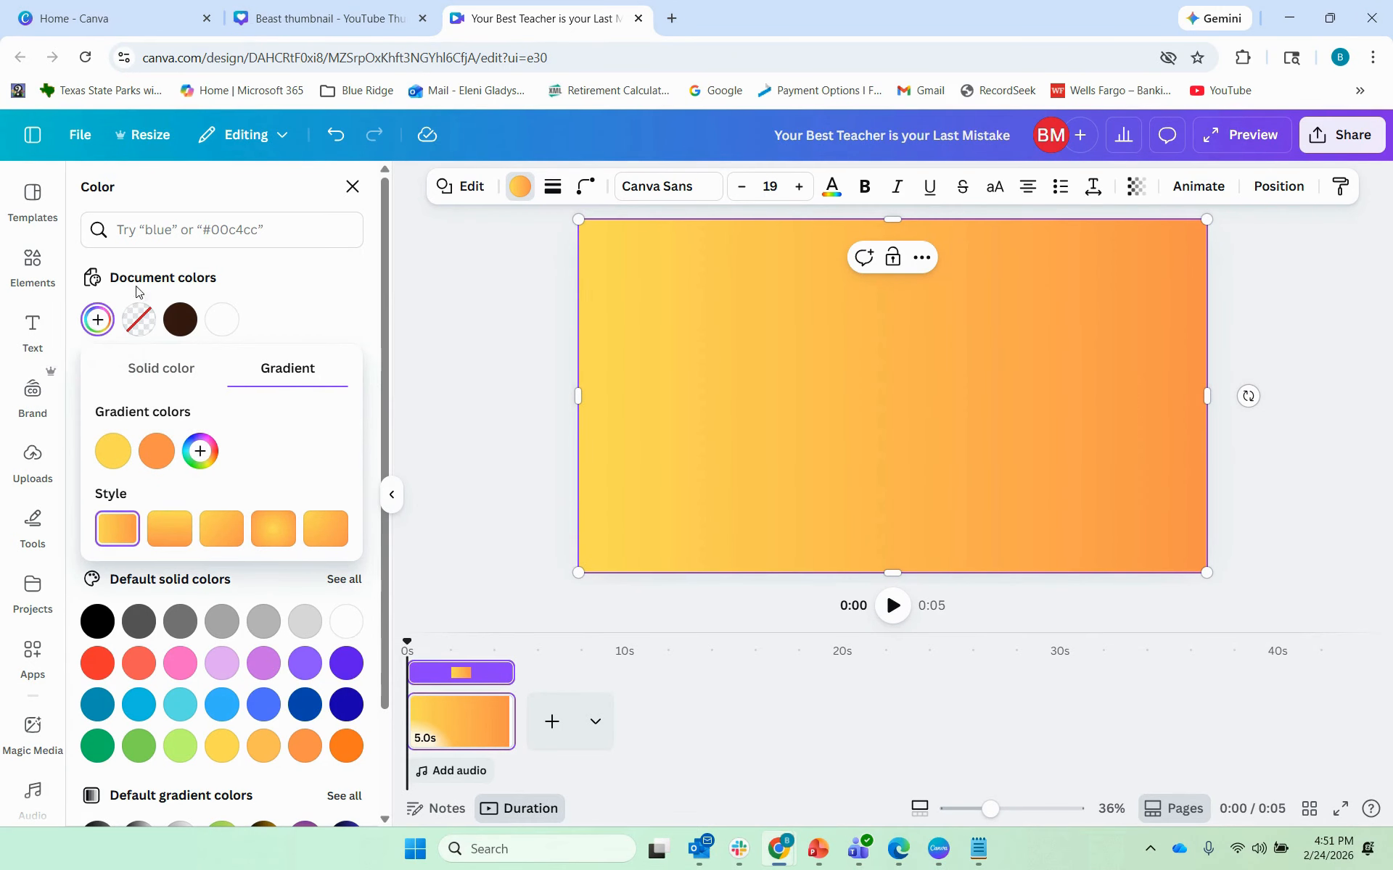
click(201, 453)
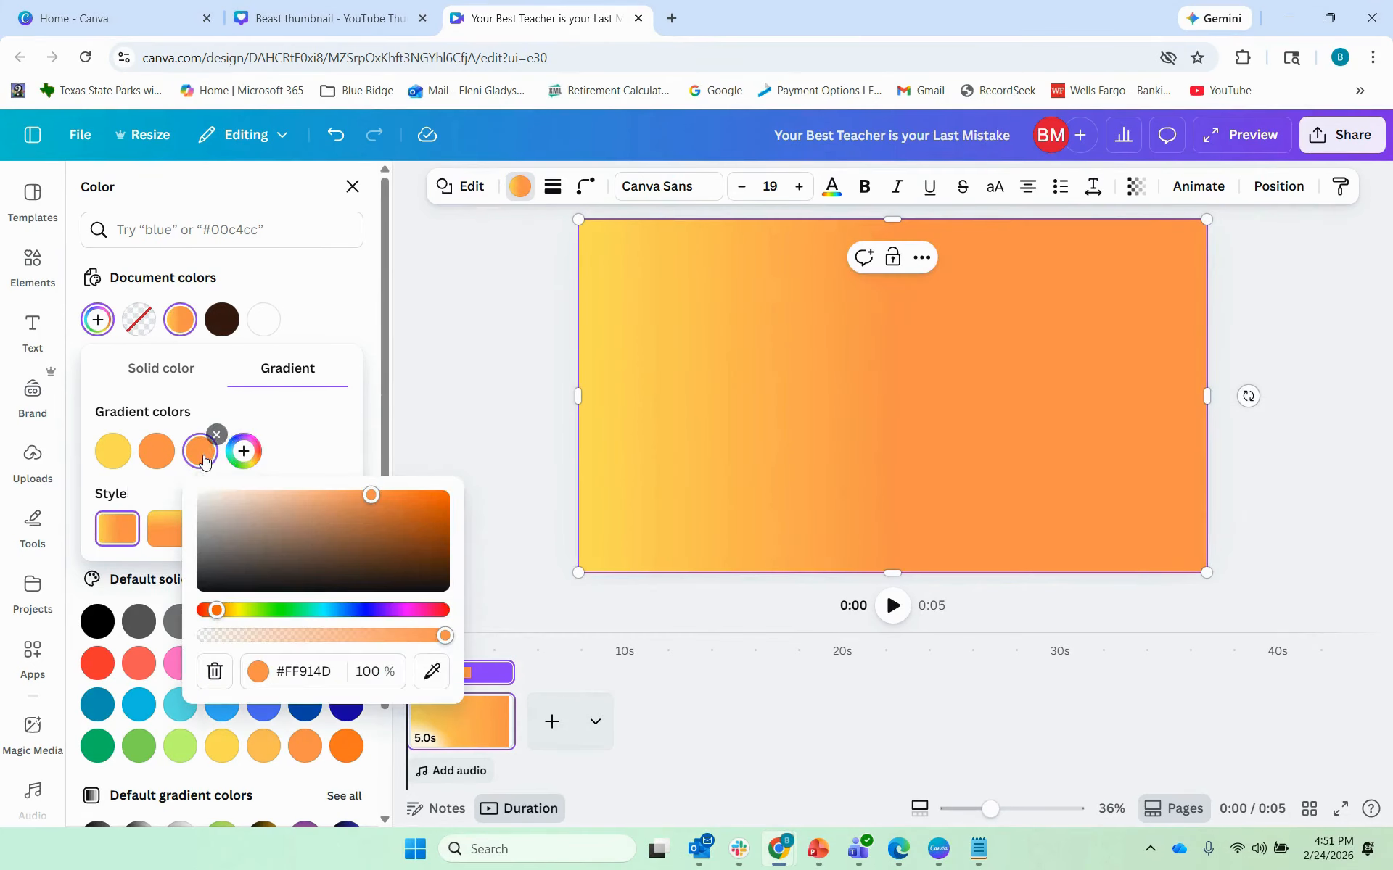
click(243, 453)
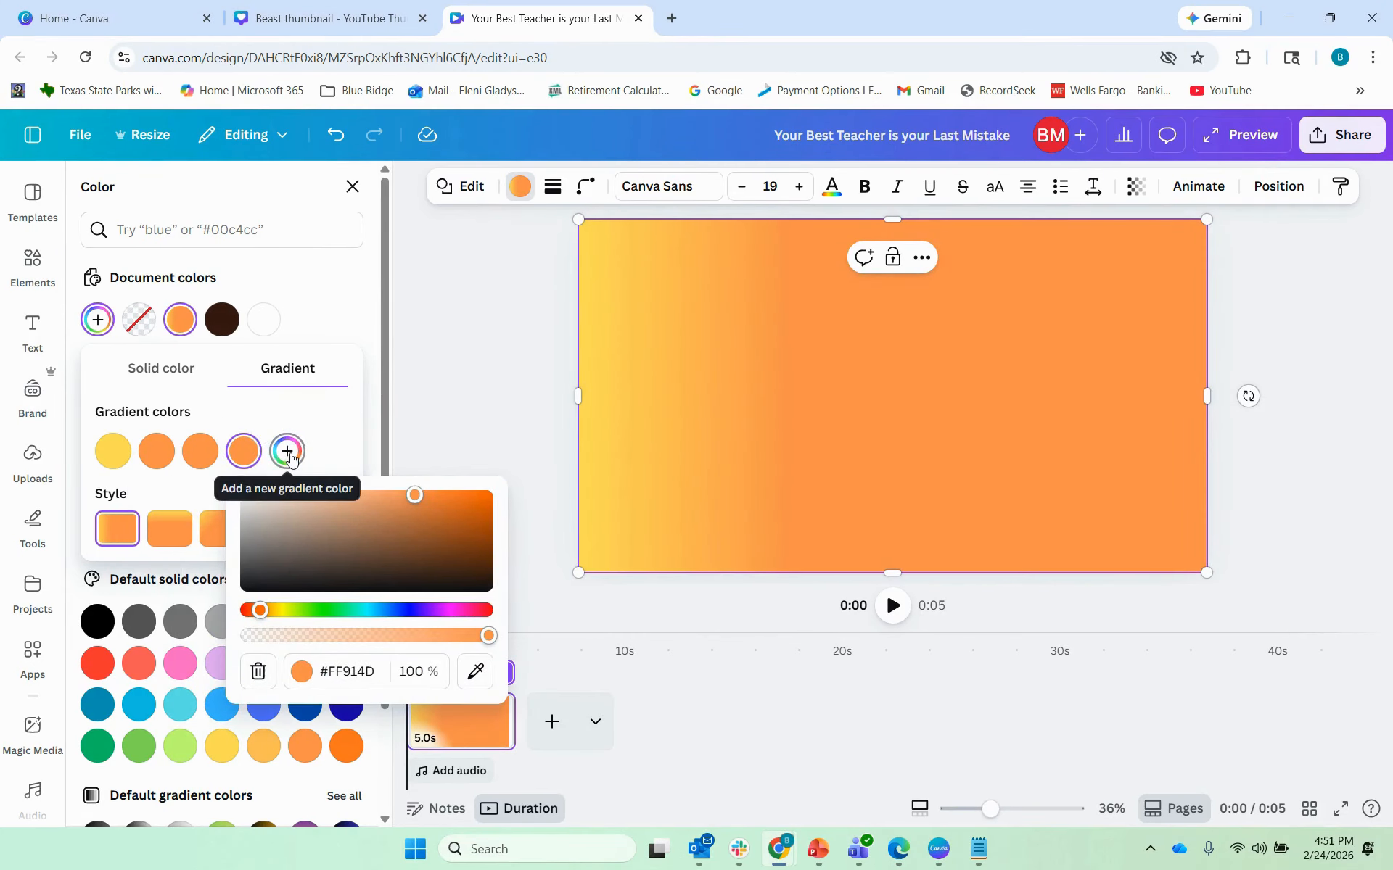
click(287, 453)
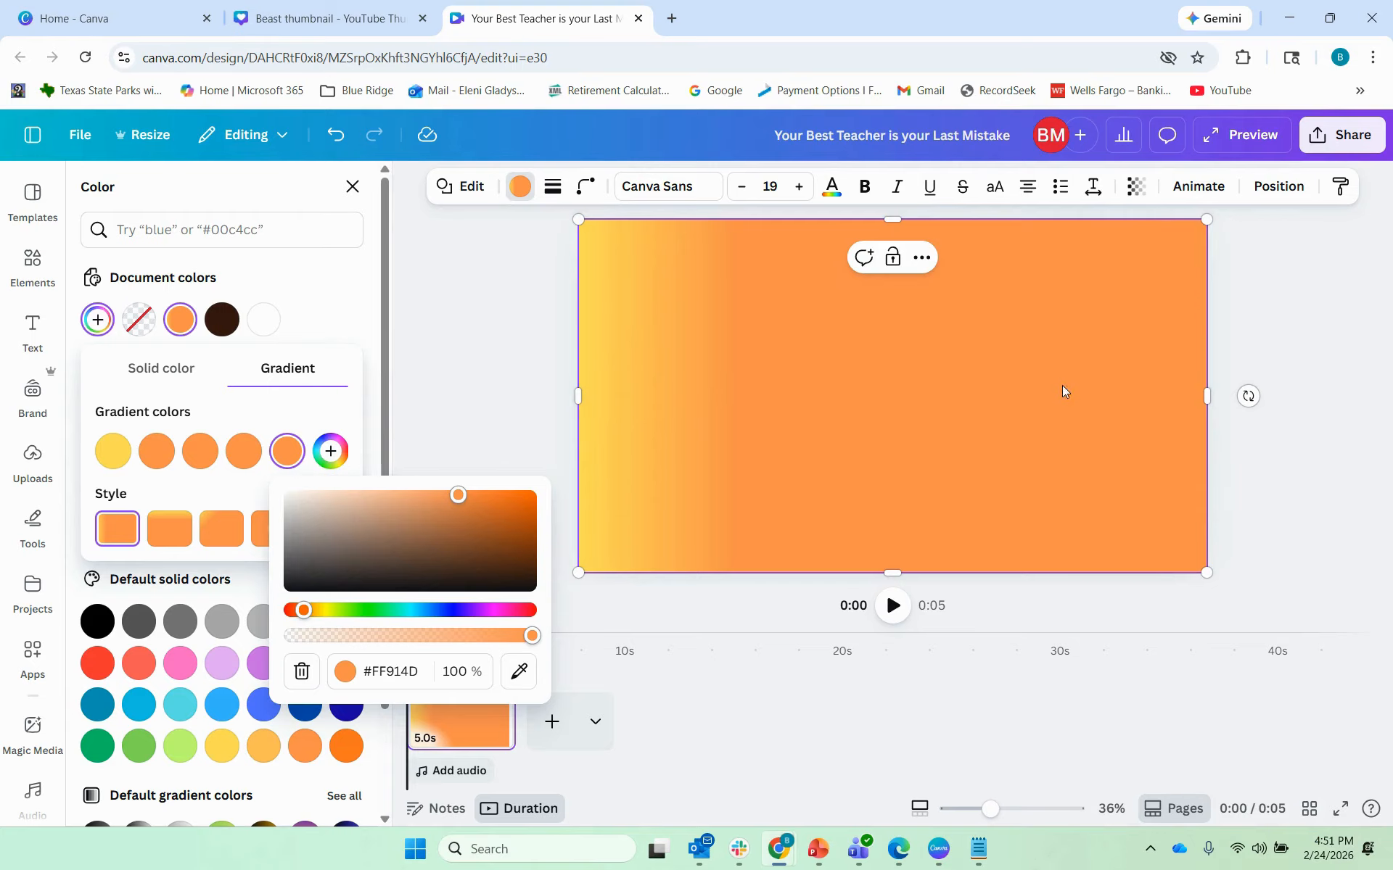
Step: Set the last two gradient stops to 0% opacity and the third stop to 50%
click(464, 672)
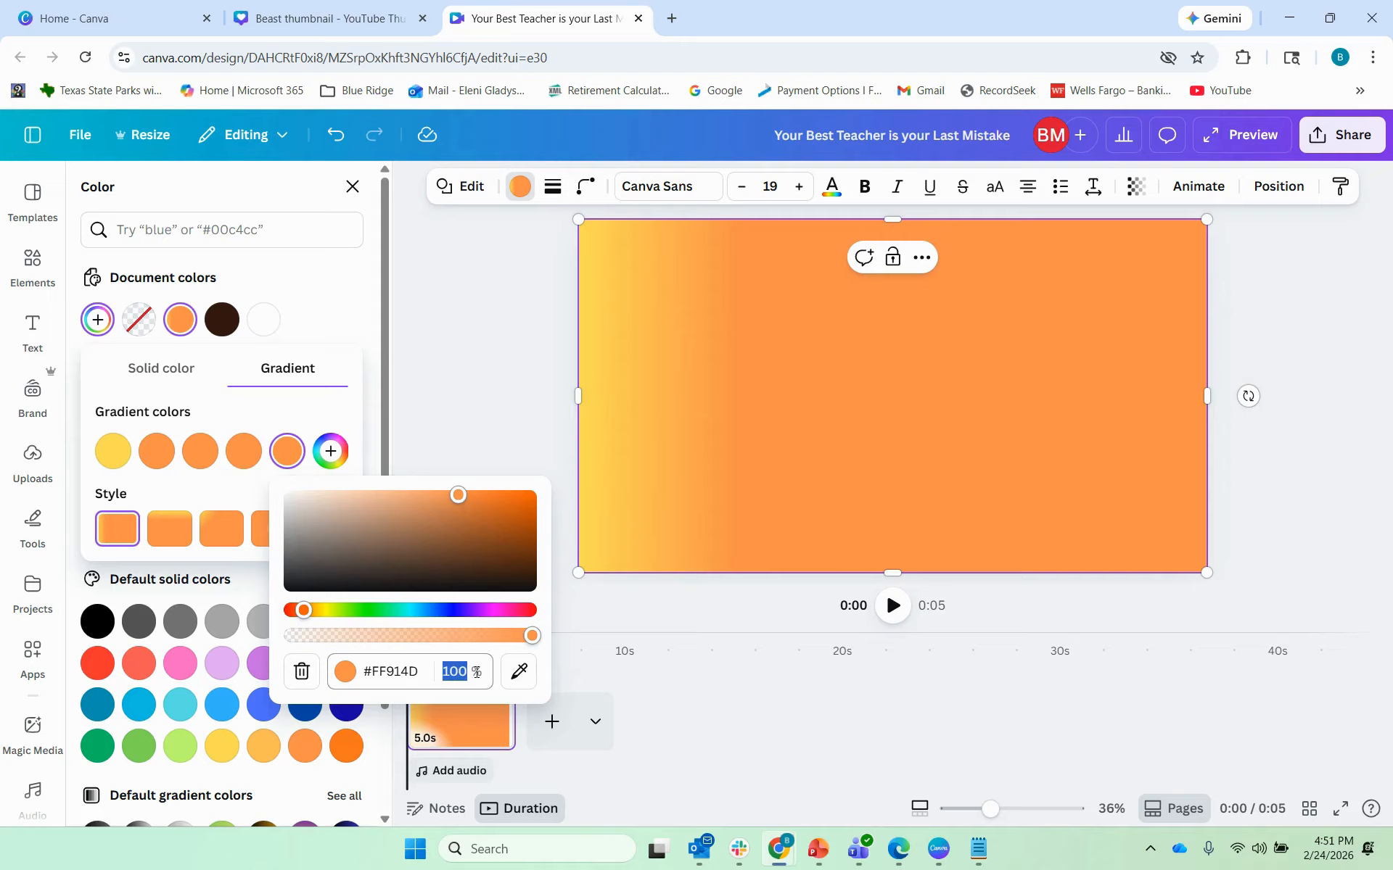
text(0)
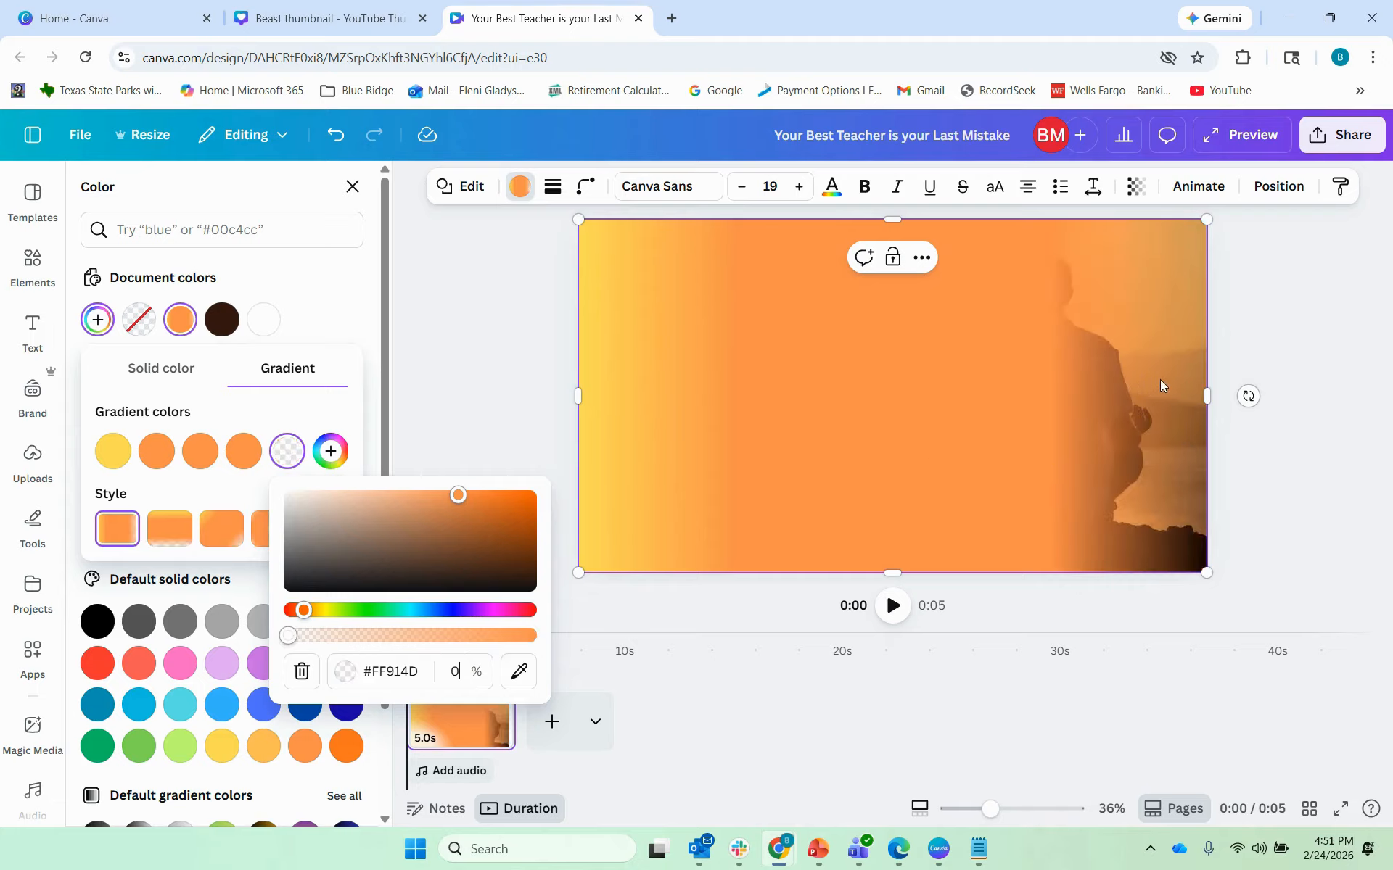
click(244, 451)
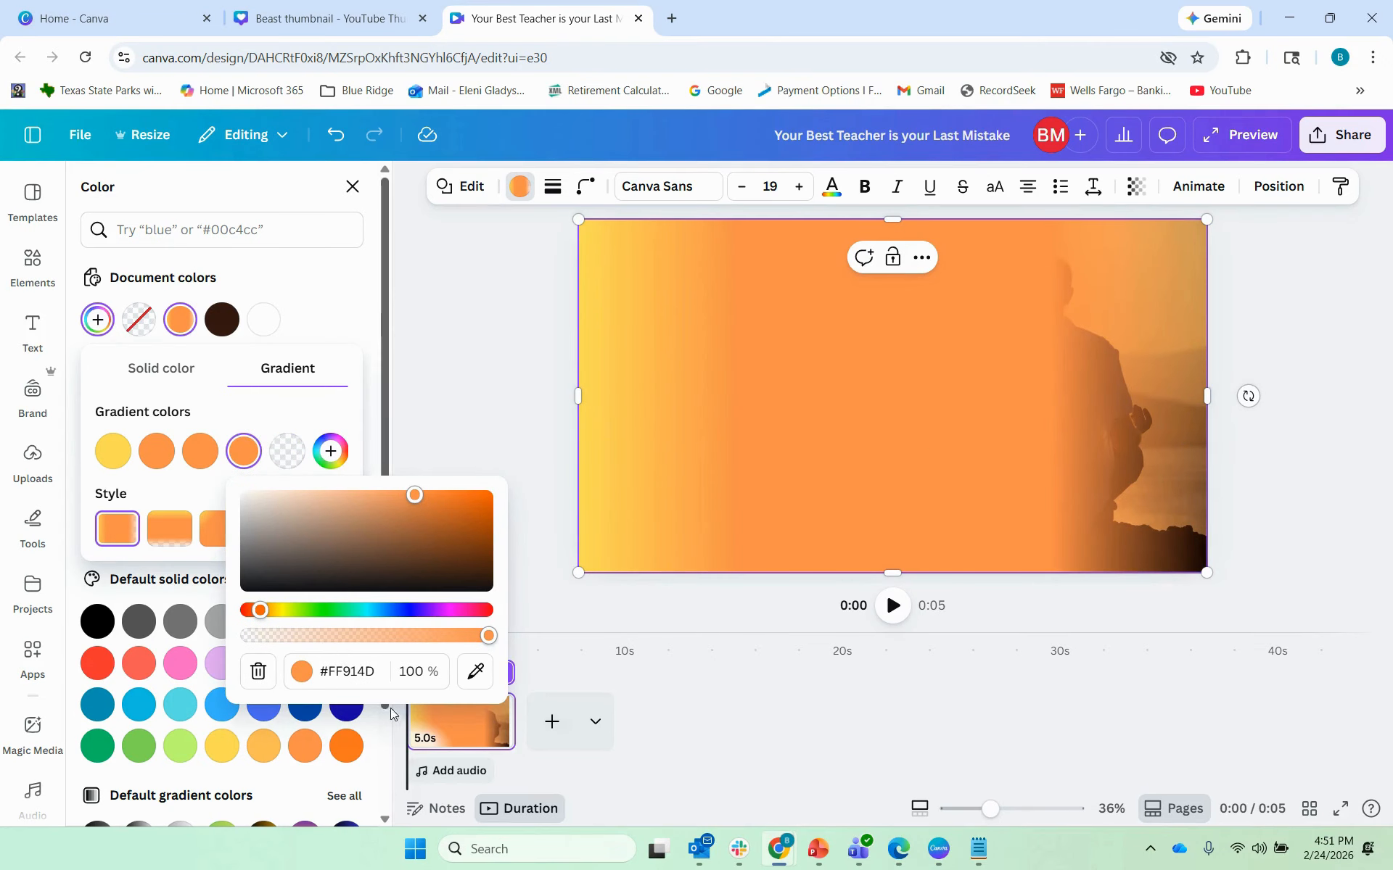
double_click(420, 671)
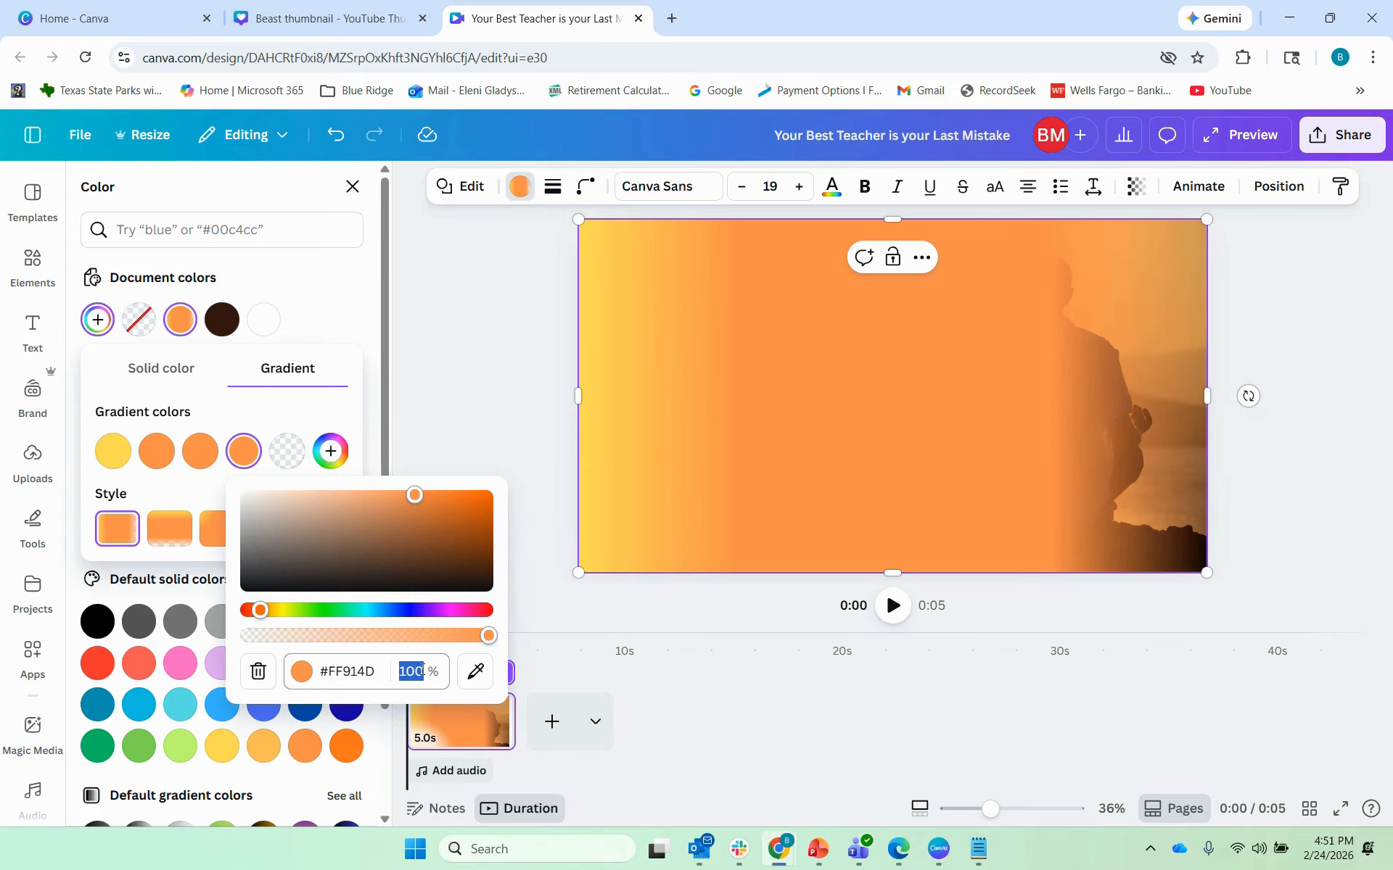
text(0)
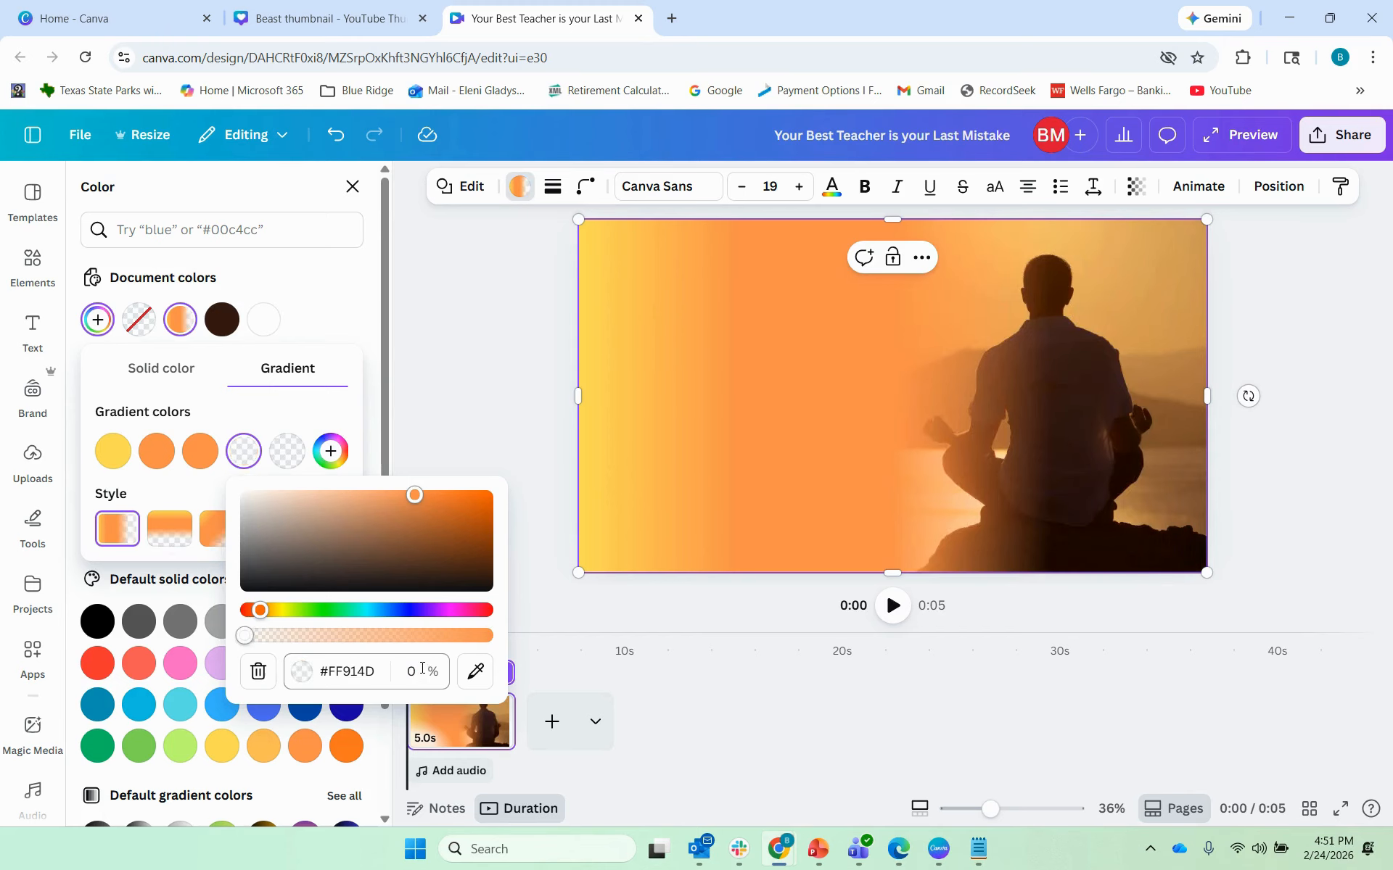
click(200, 452)
double_click(378, 674)
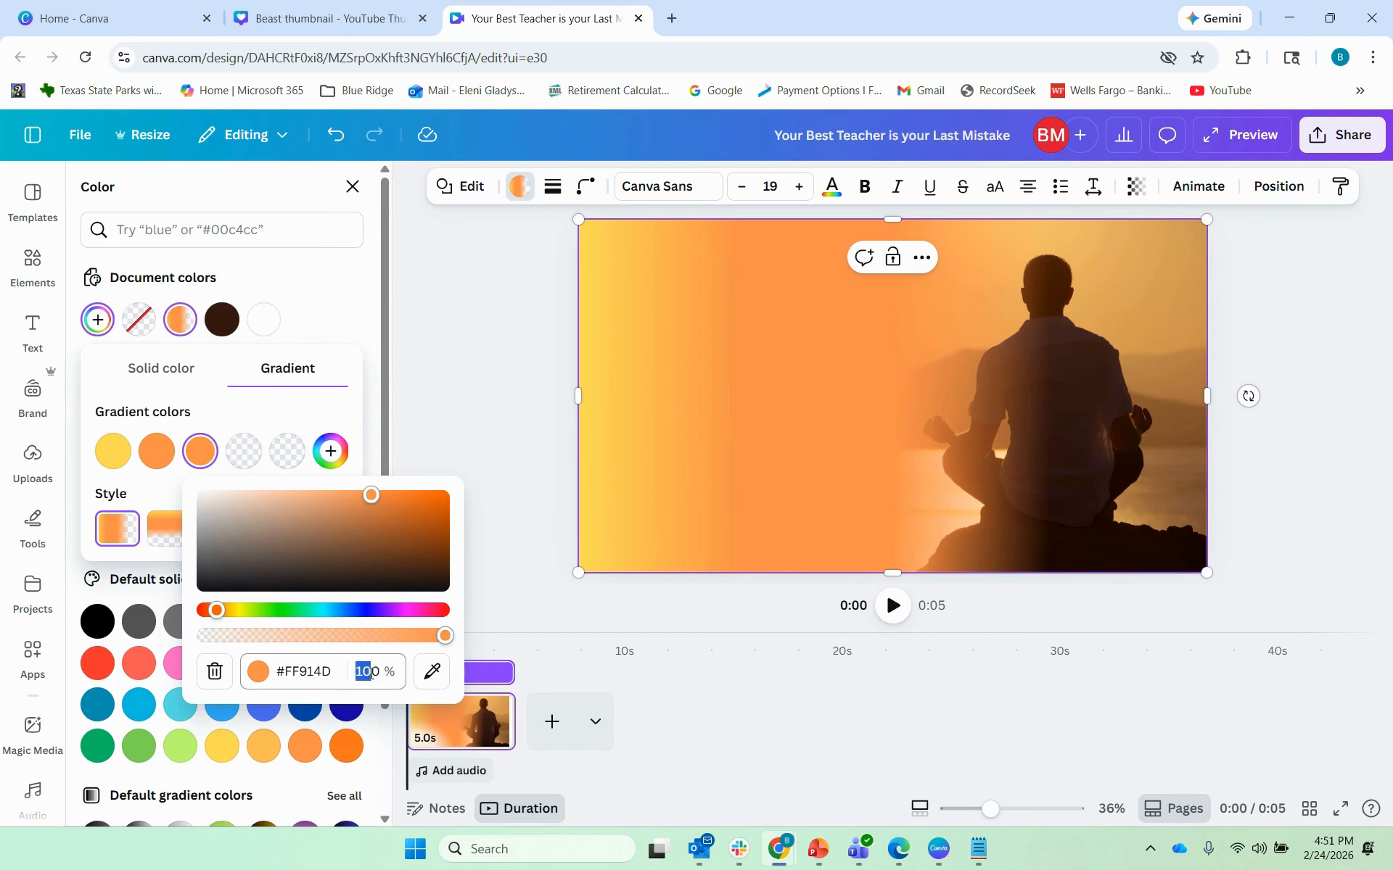
text(50)
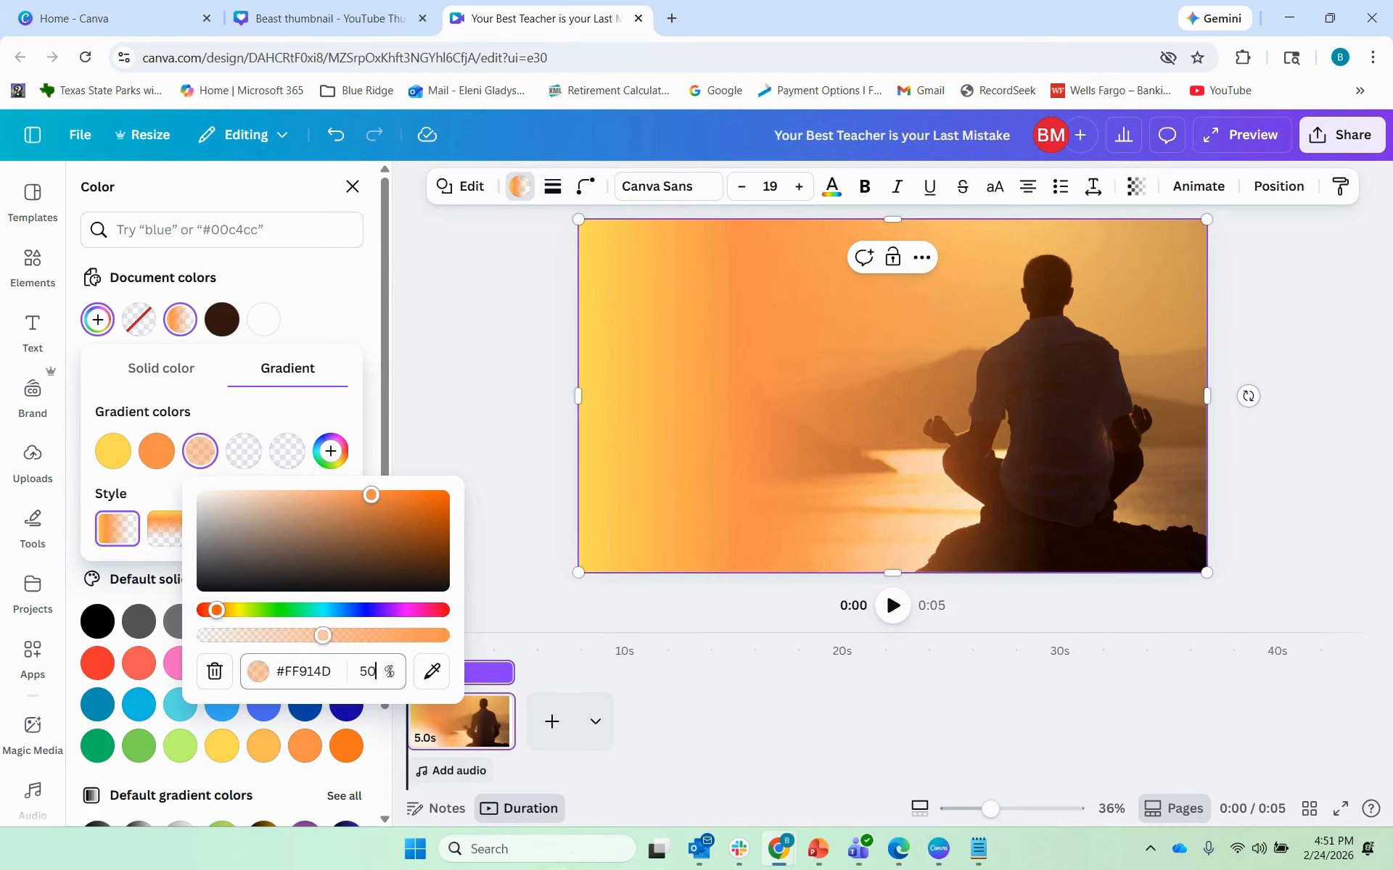
key(Return)
Step: Sample the golden #F3BD68 from the top of the photo onto the first gradient stop
click(459, 376)
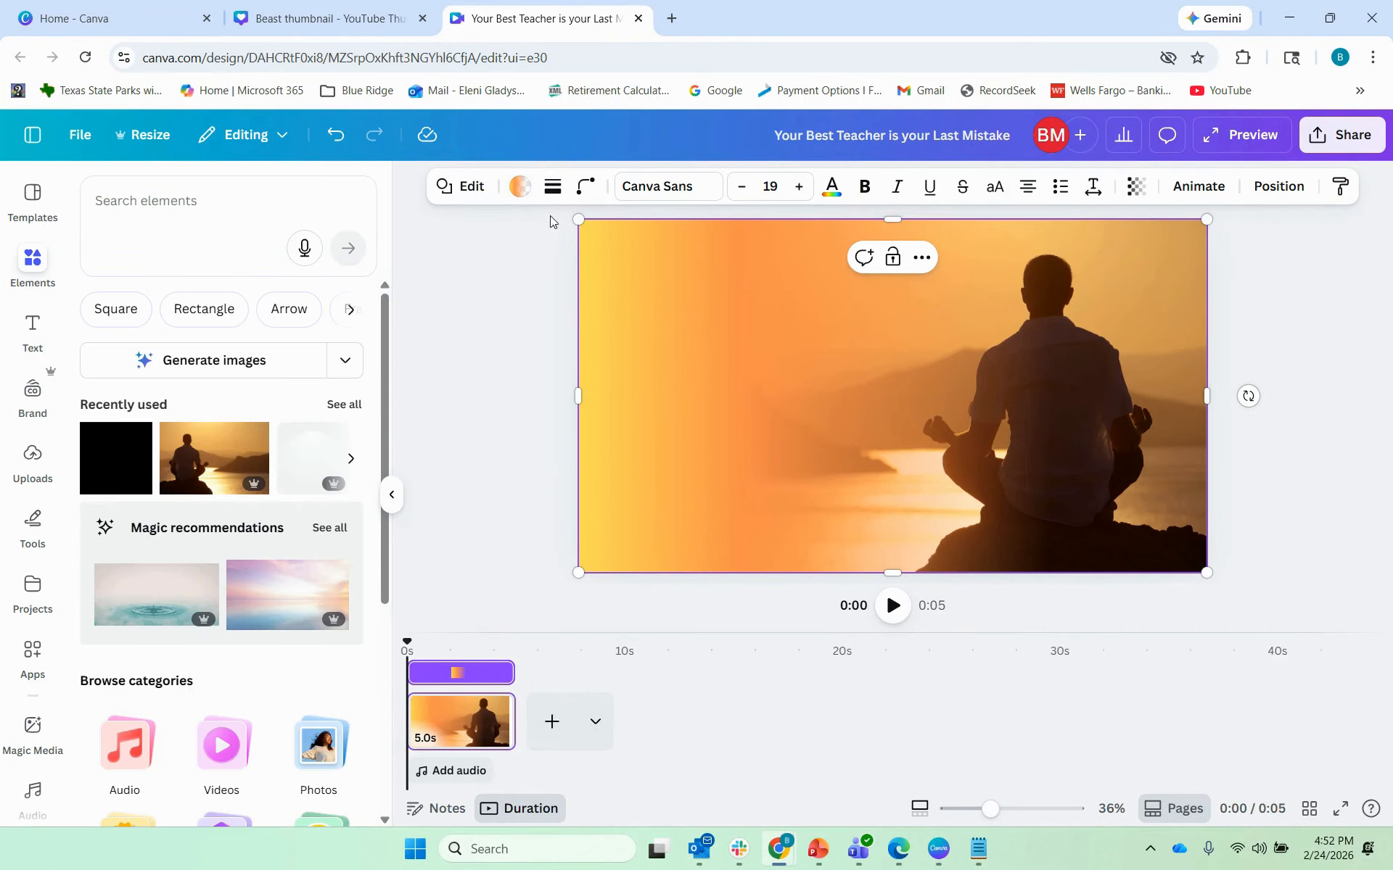
click(521, 190)
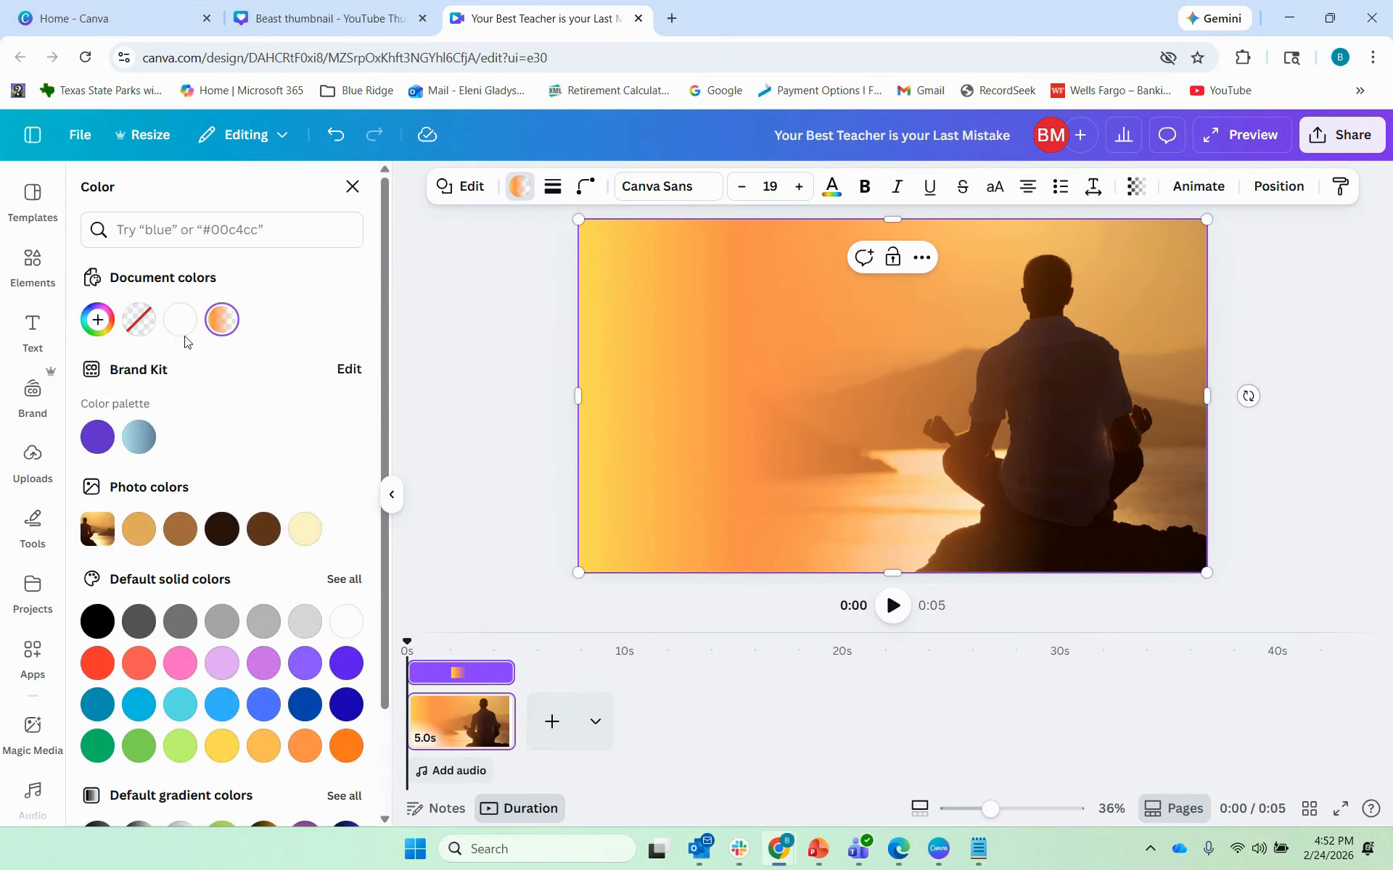
click(95, 320)
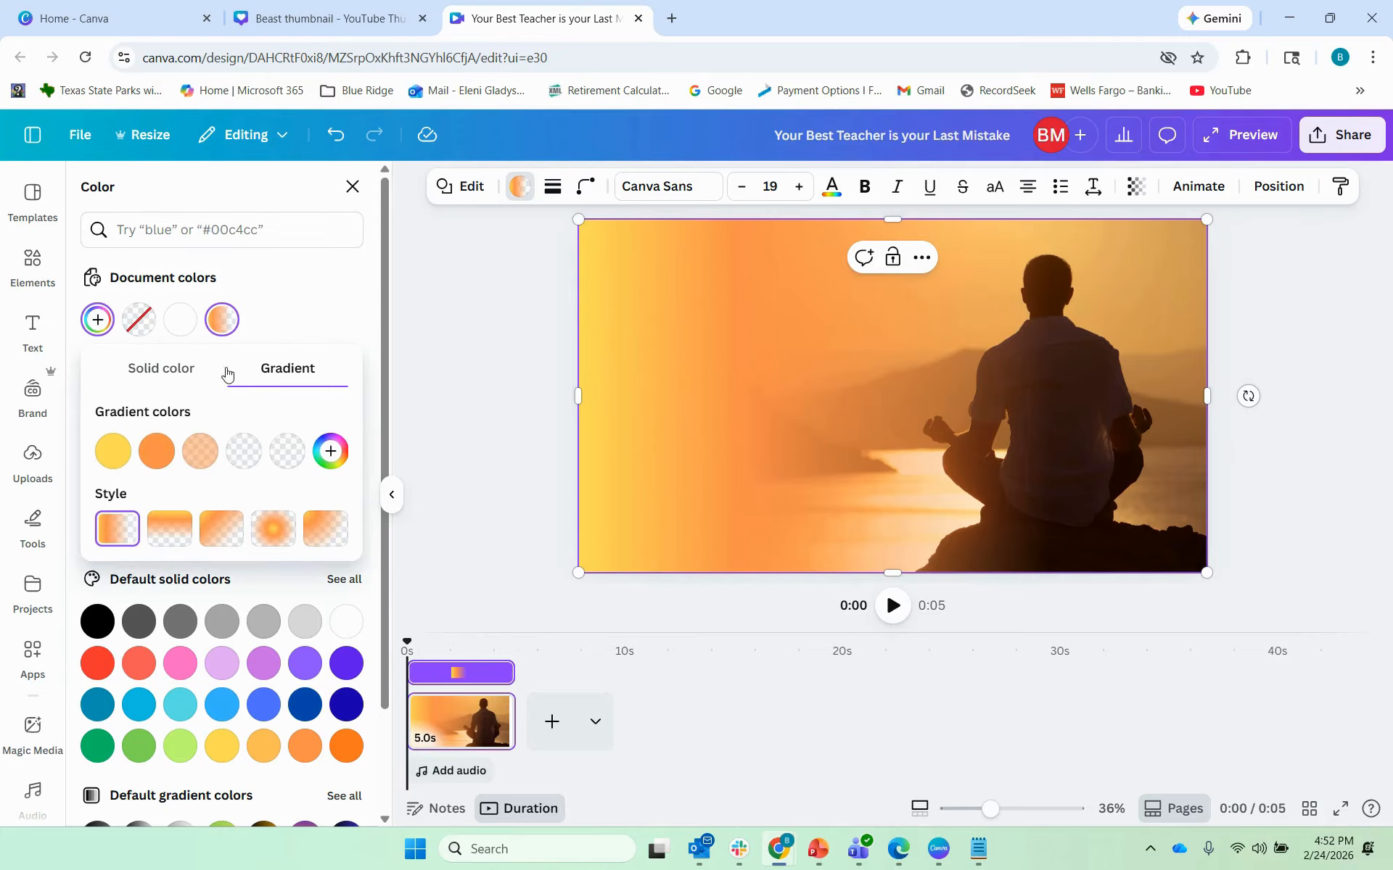
click(113, 457)
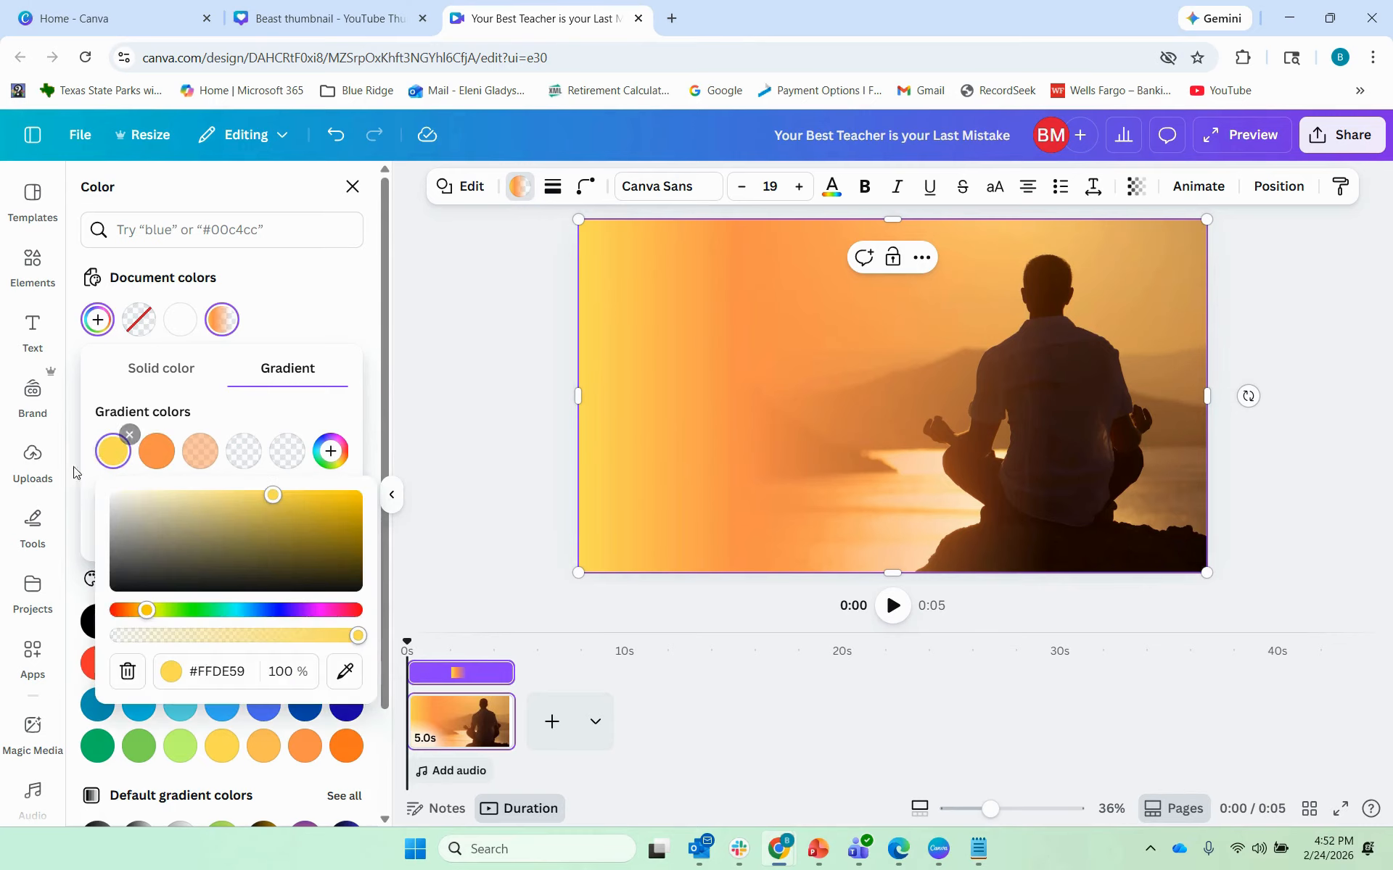
click(347, 677)
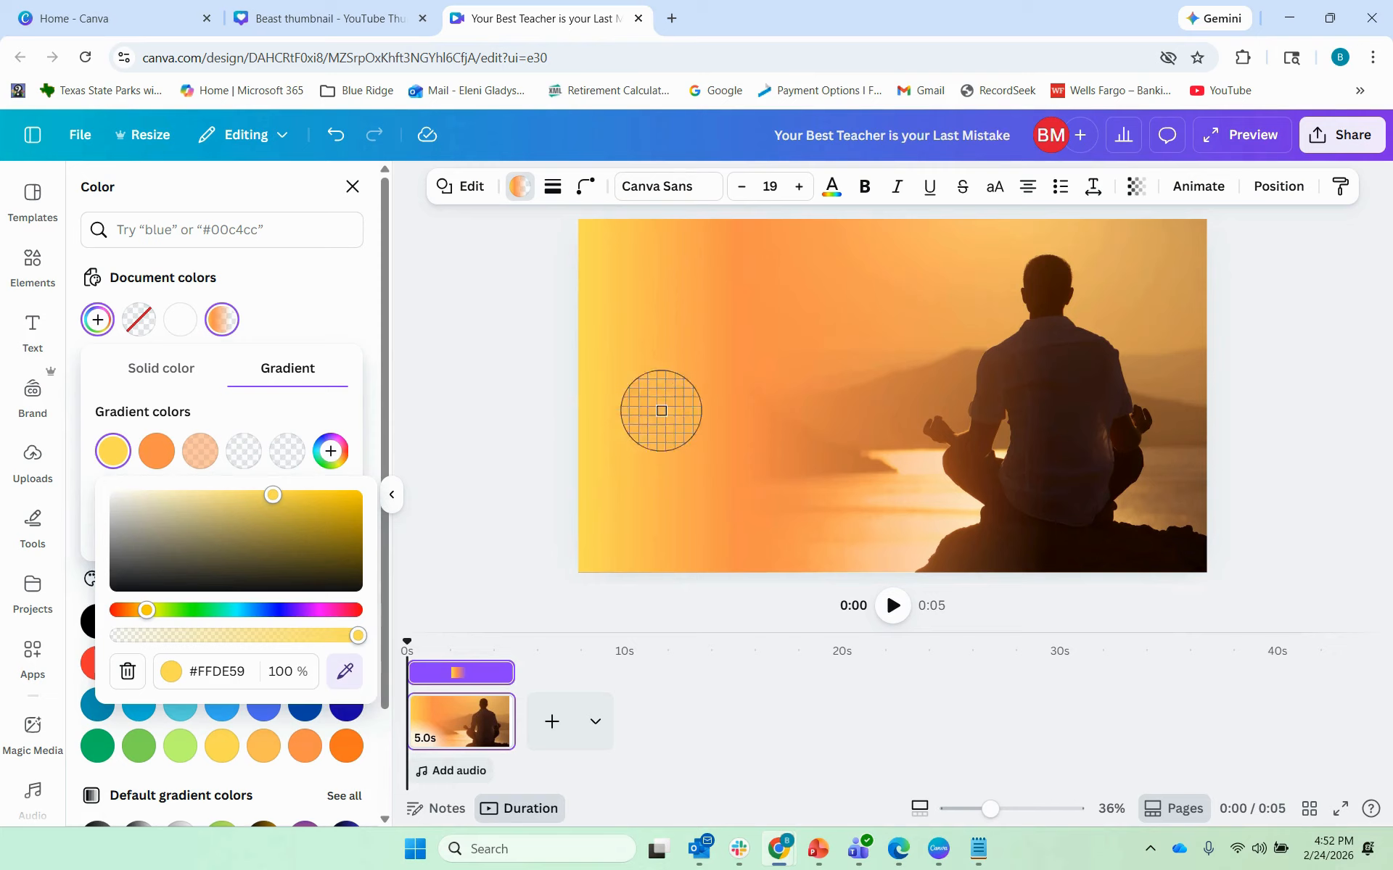
click(1037, 239)
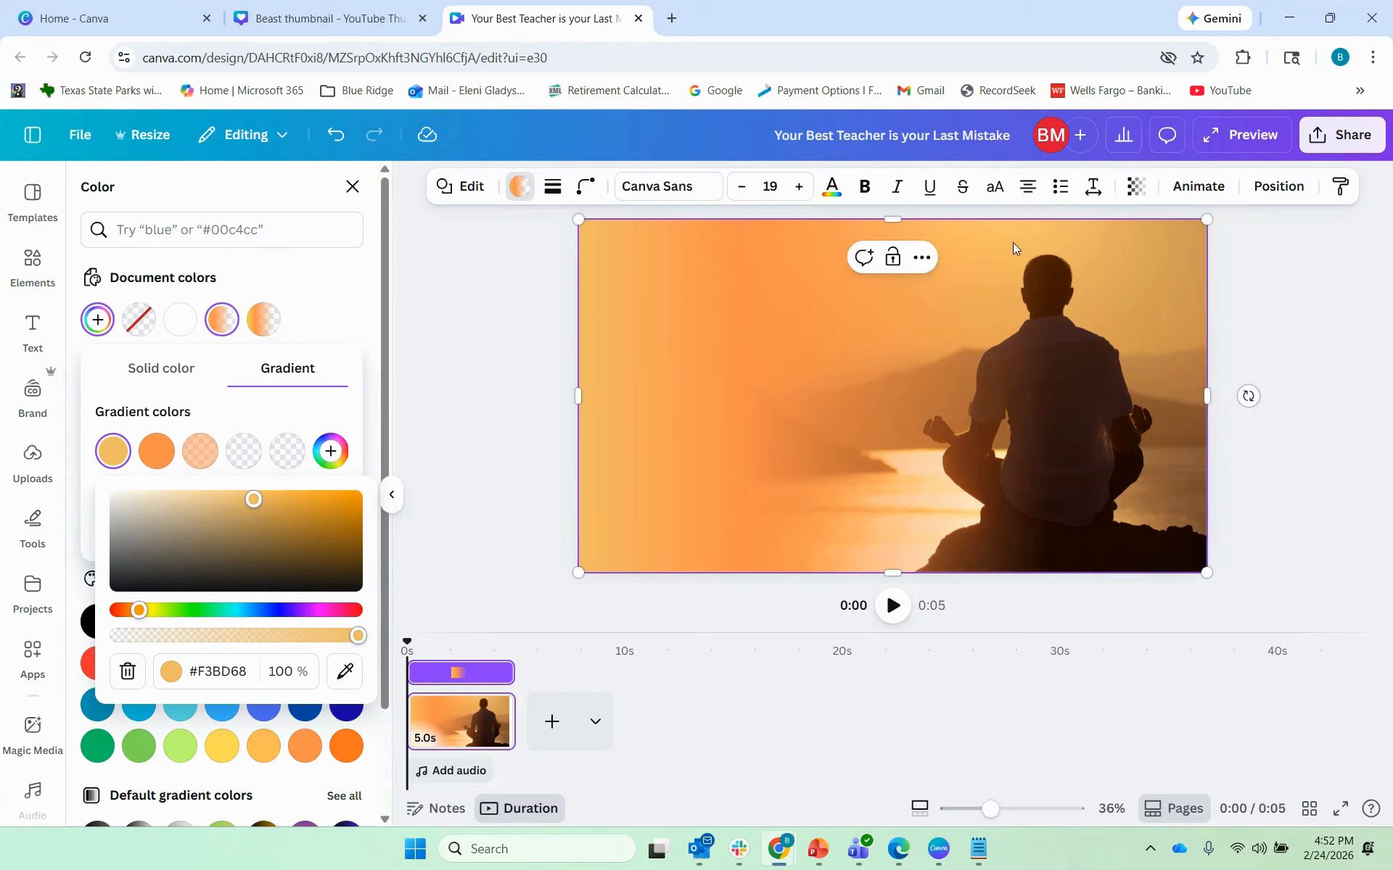
Step: Give the second and third gradient stops the same #F3BD68 golden tone
click(155, 451)
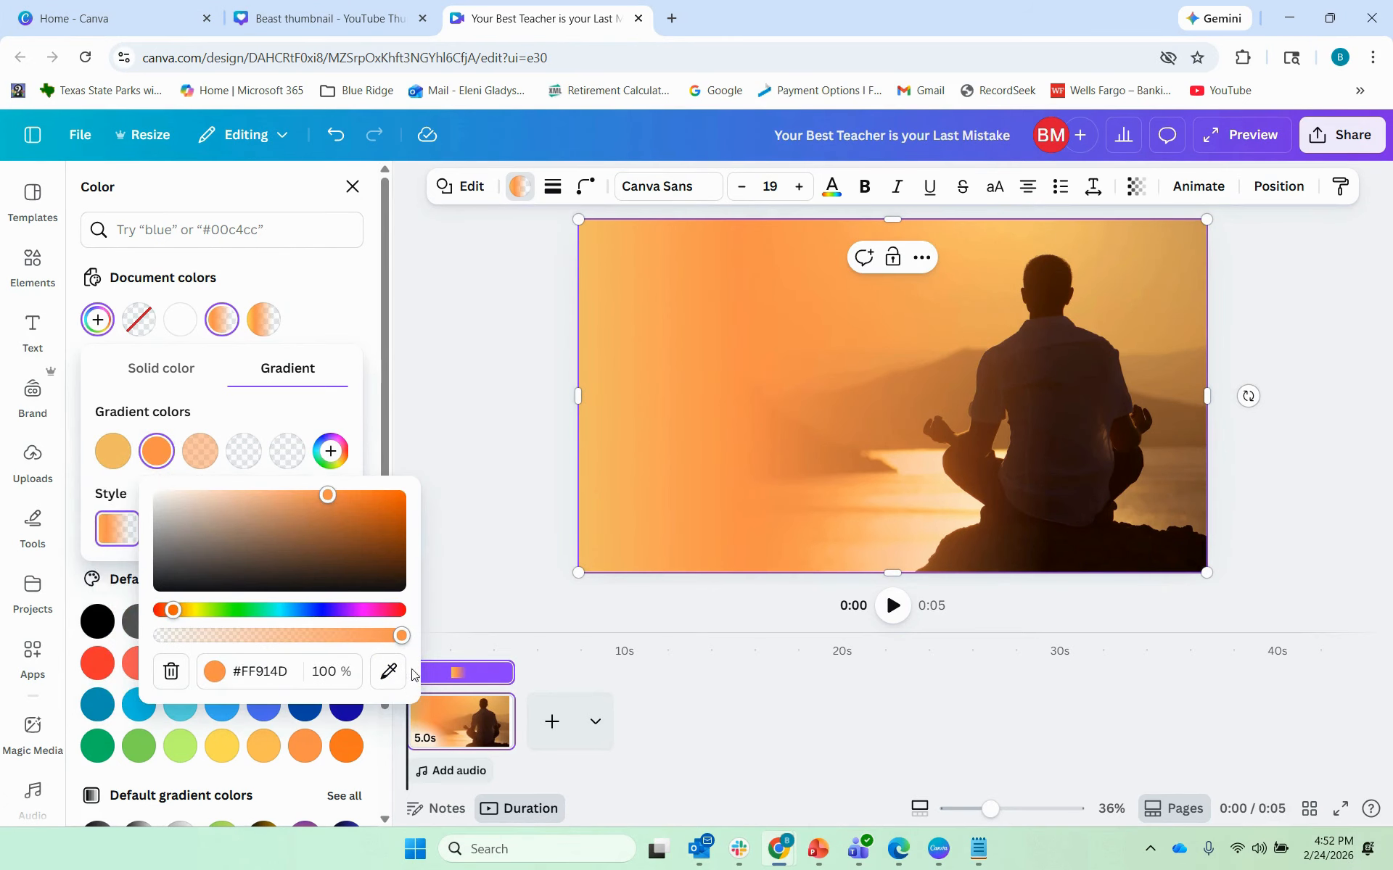
click(389, 671)
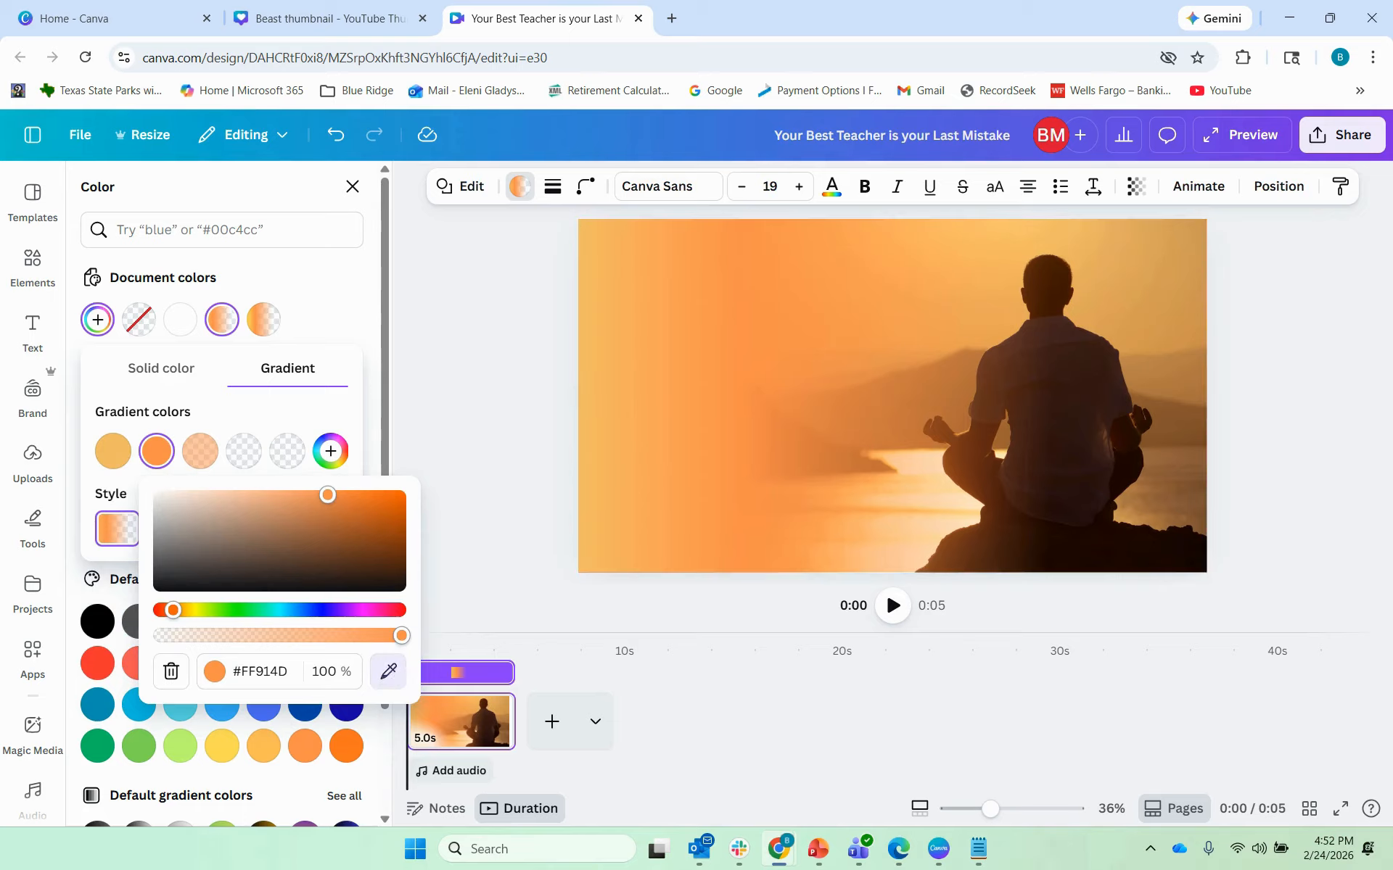
click(102, 451)
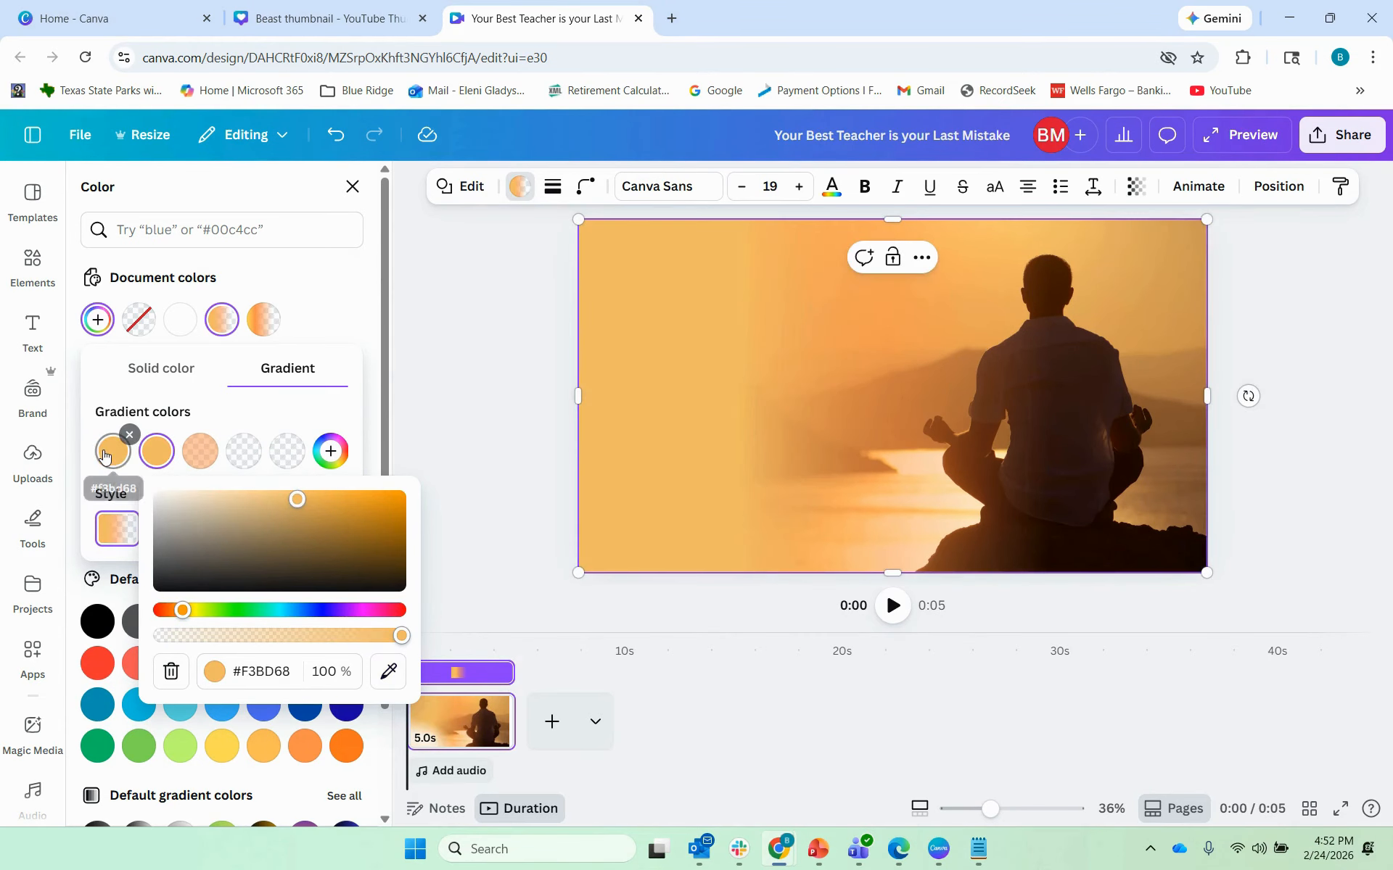
click(200, 452)
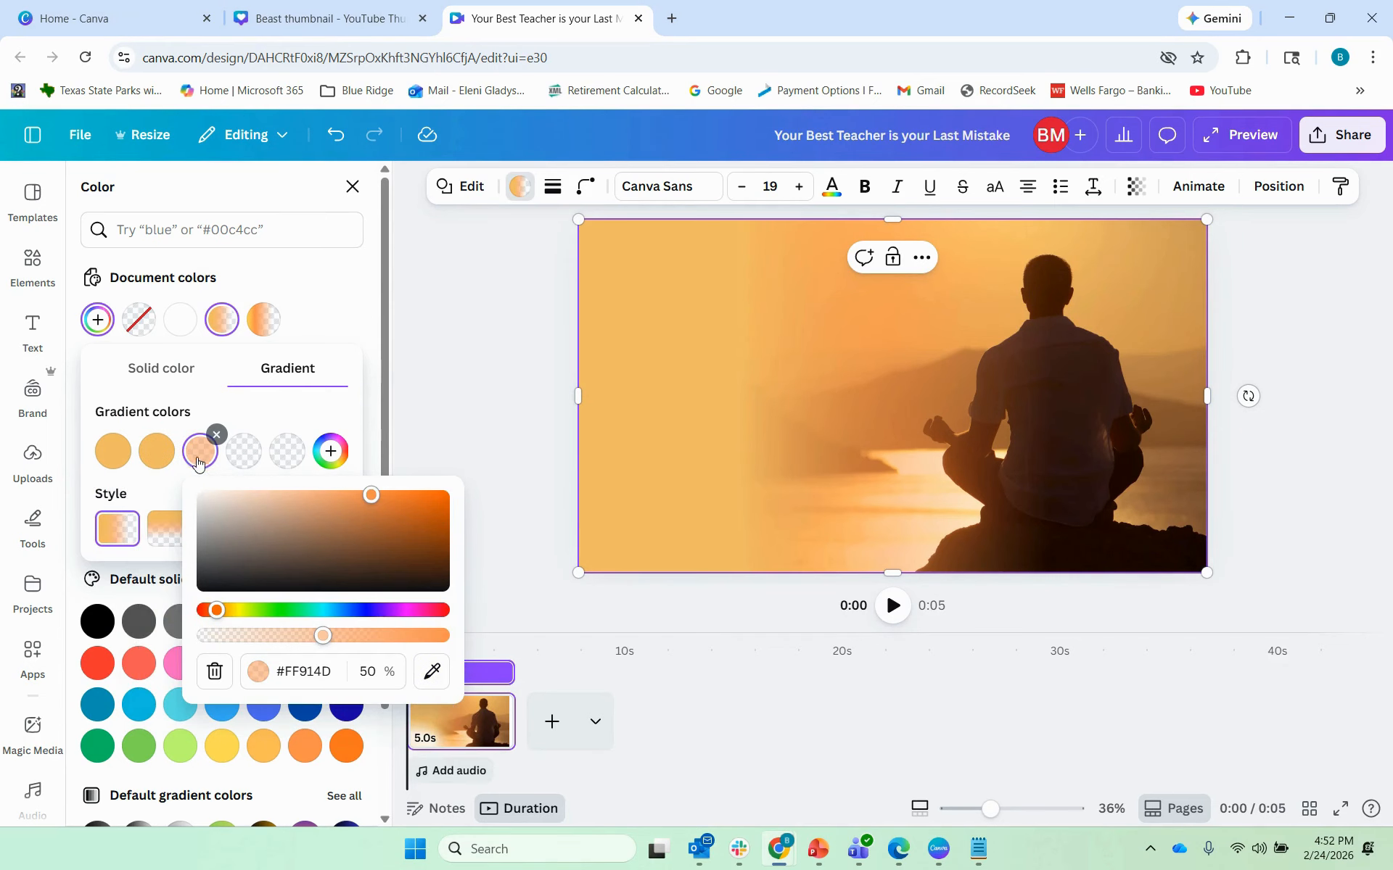
click(433, 673)
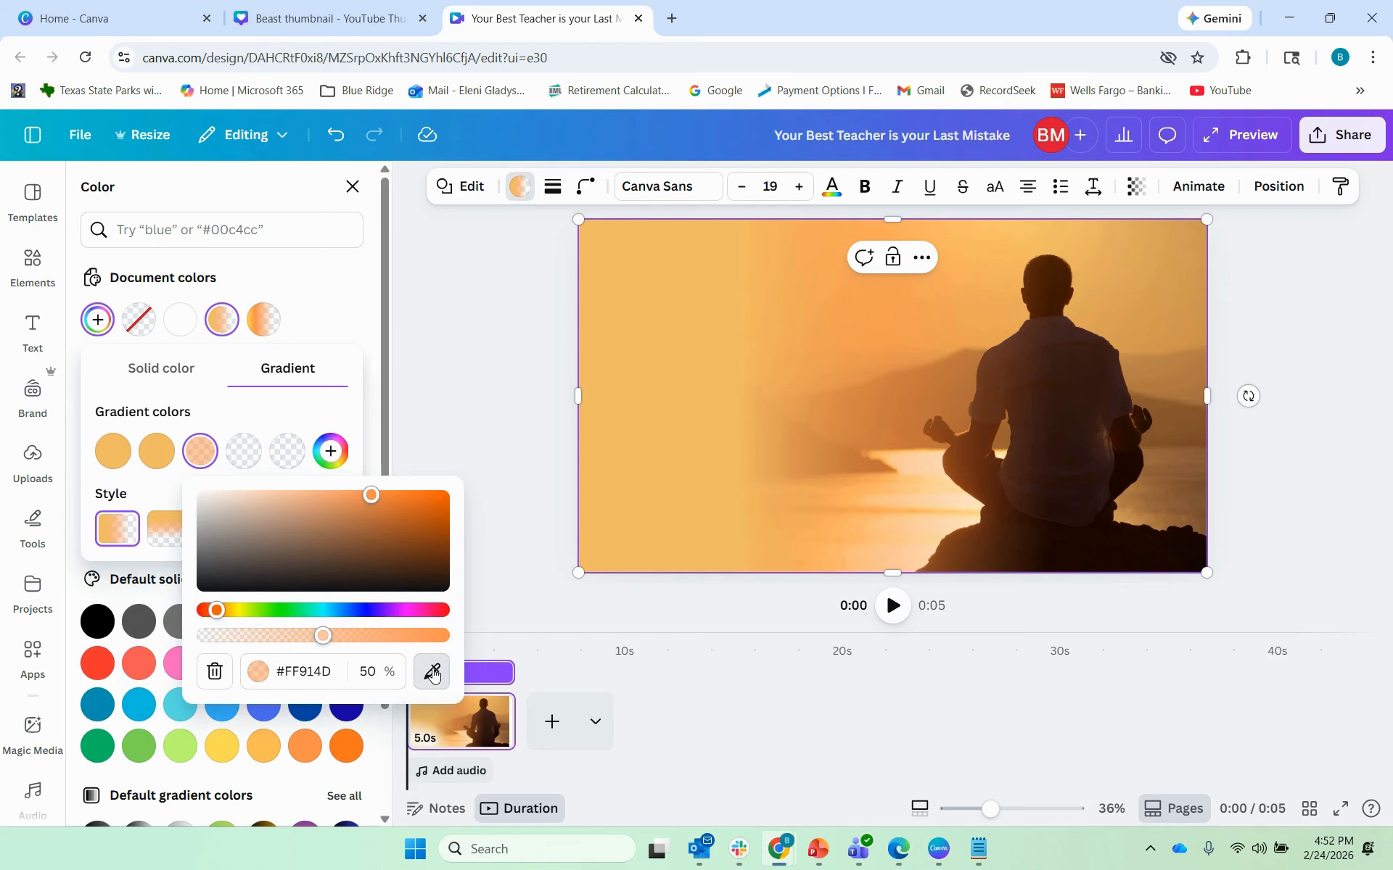
click(150, 454)
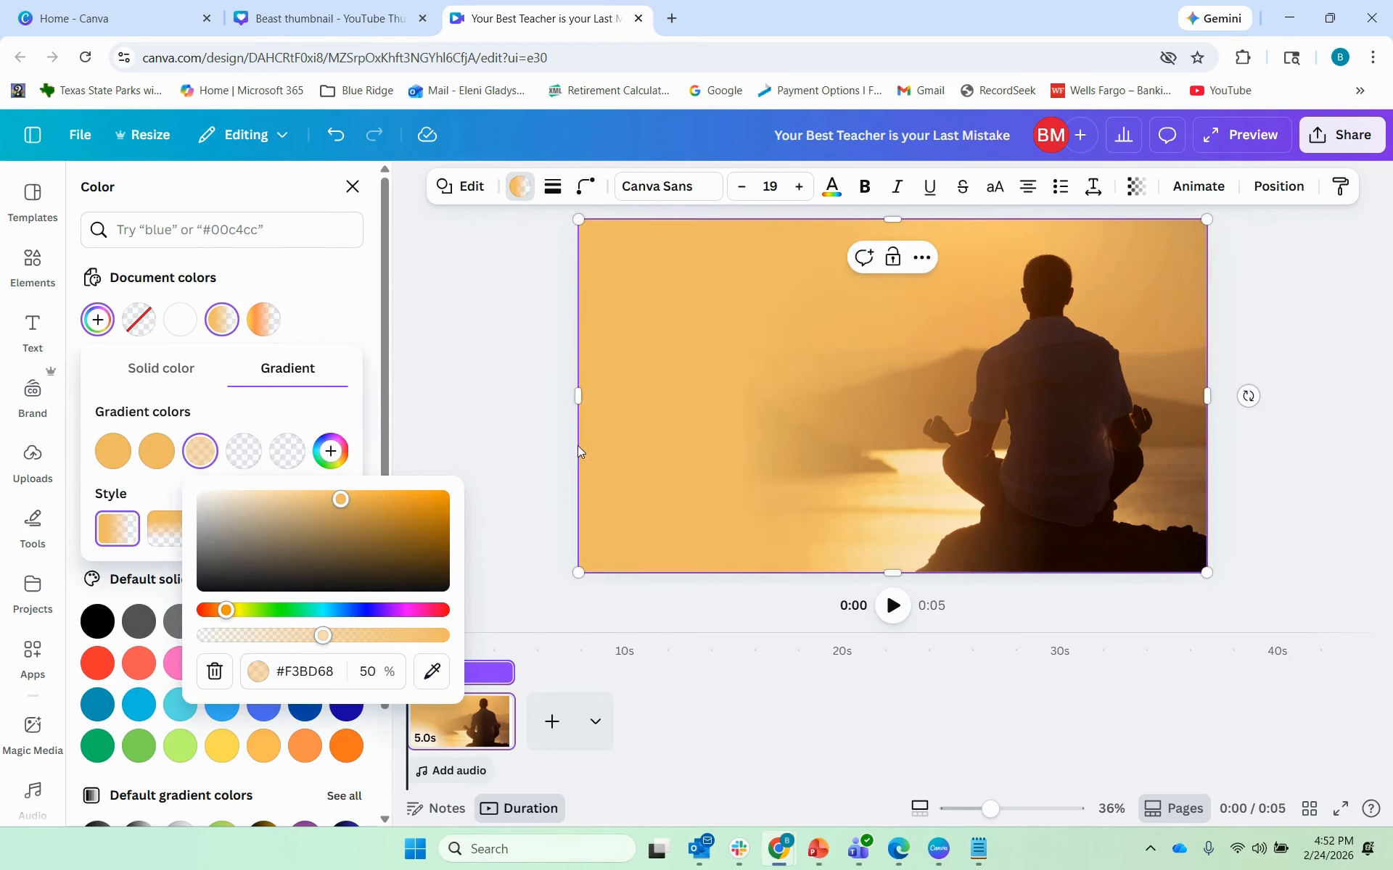
click(529, 366)
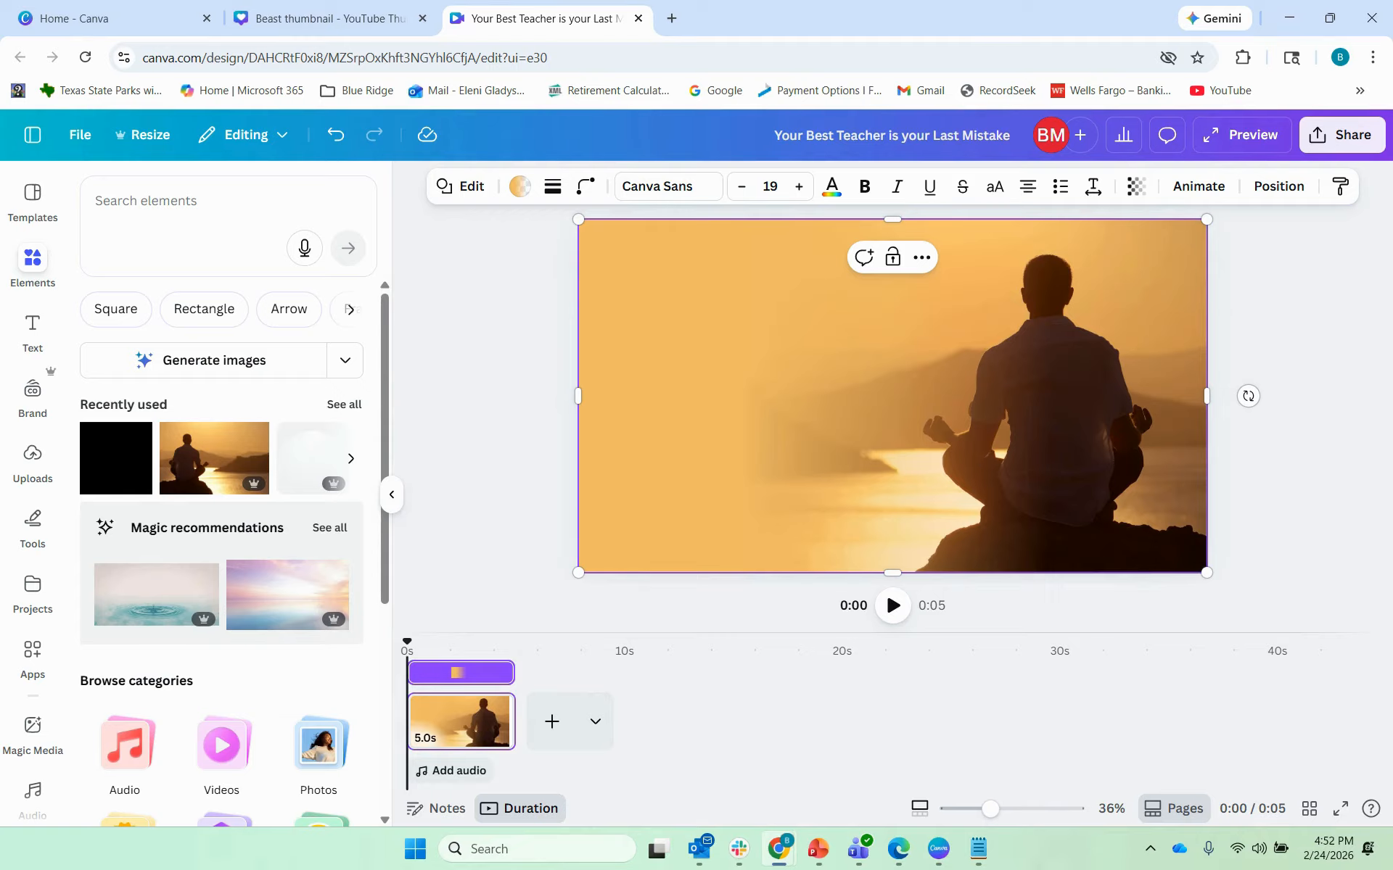
Step: Paste the title 'Your Best Teacher is your Last Mistake' and place it upper left at size 101
key(alt+Tab)
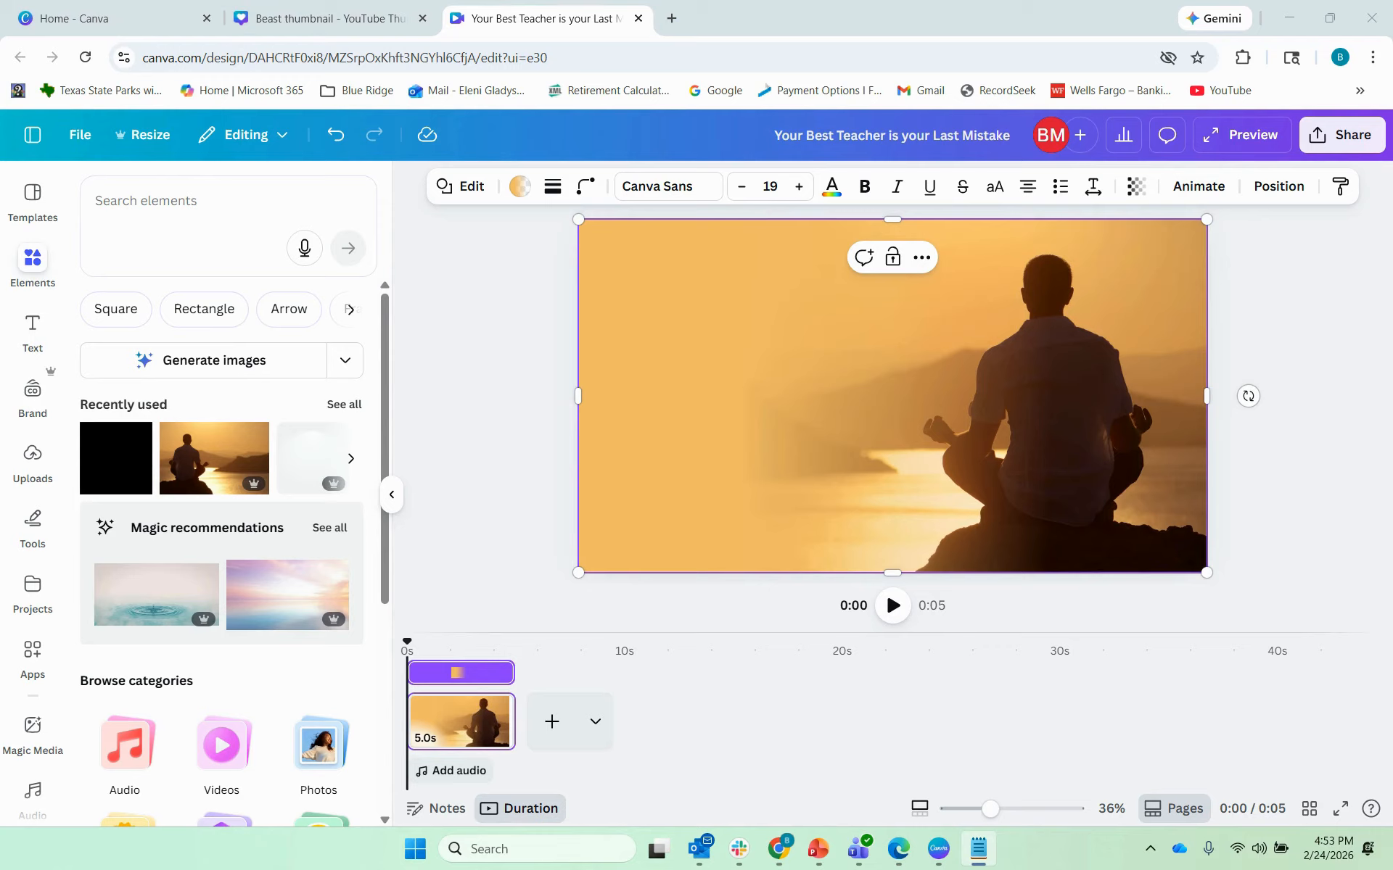
click(637, 315)
text(Your Best Teacher is your Last Mistake)
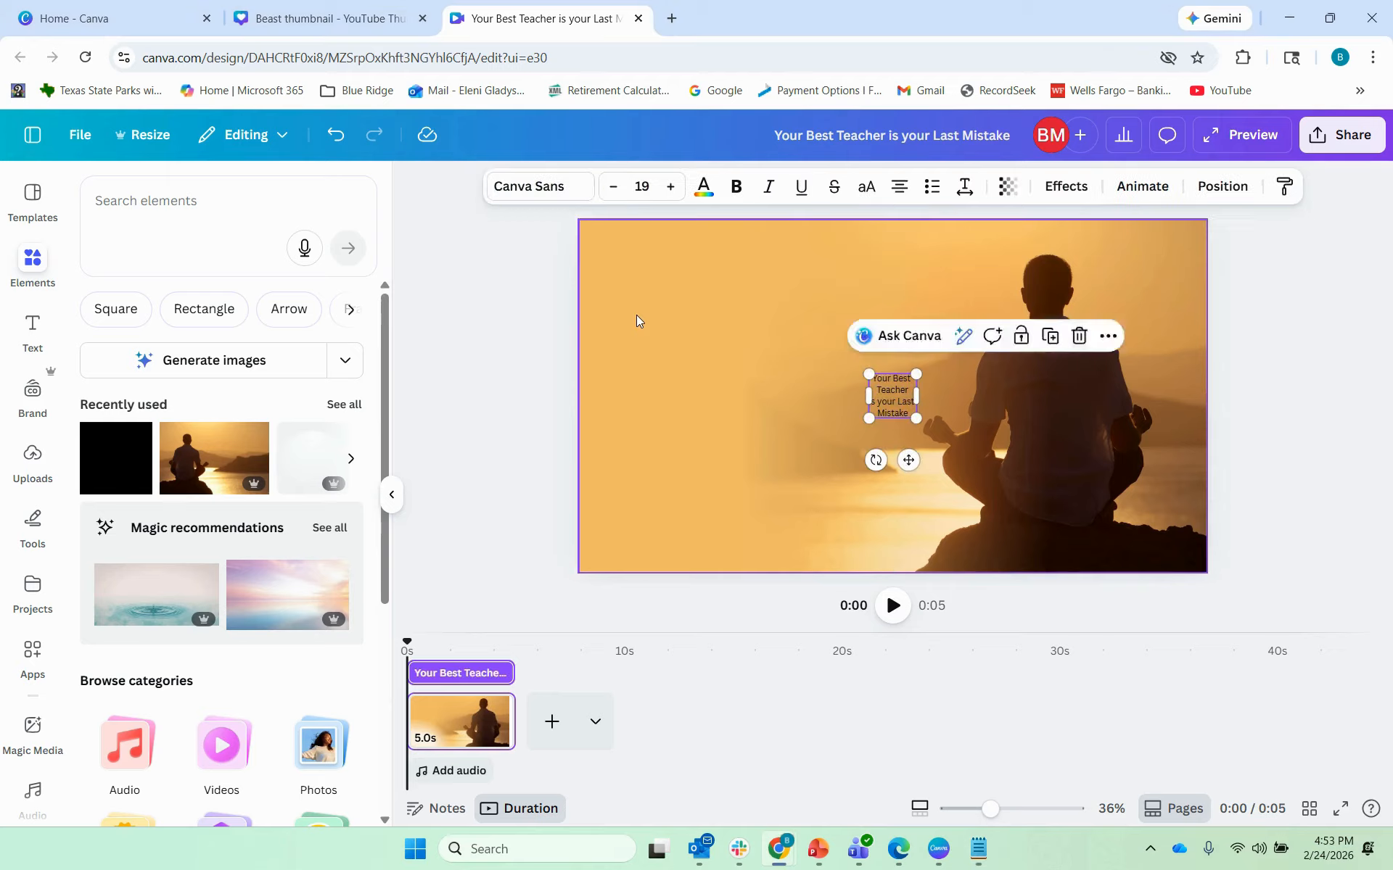
drag(884, 389, 902, 514)
drag(791, 390, 777, 373)
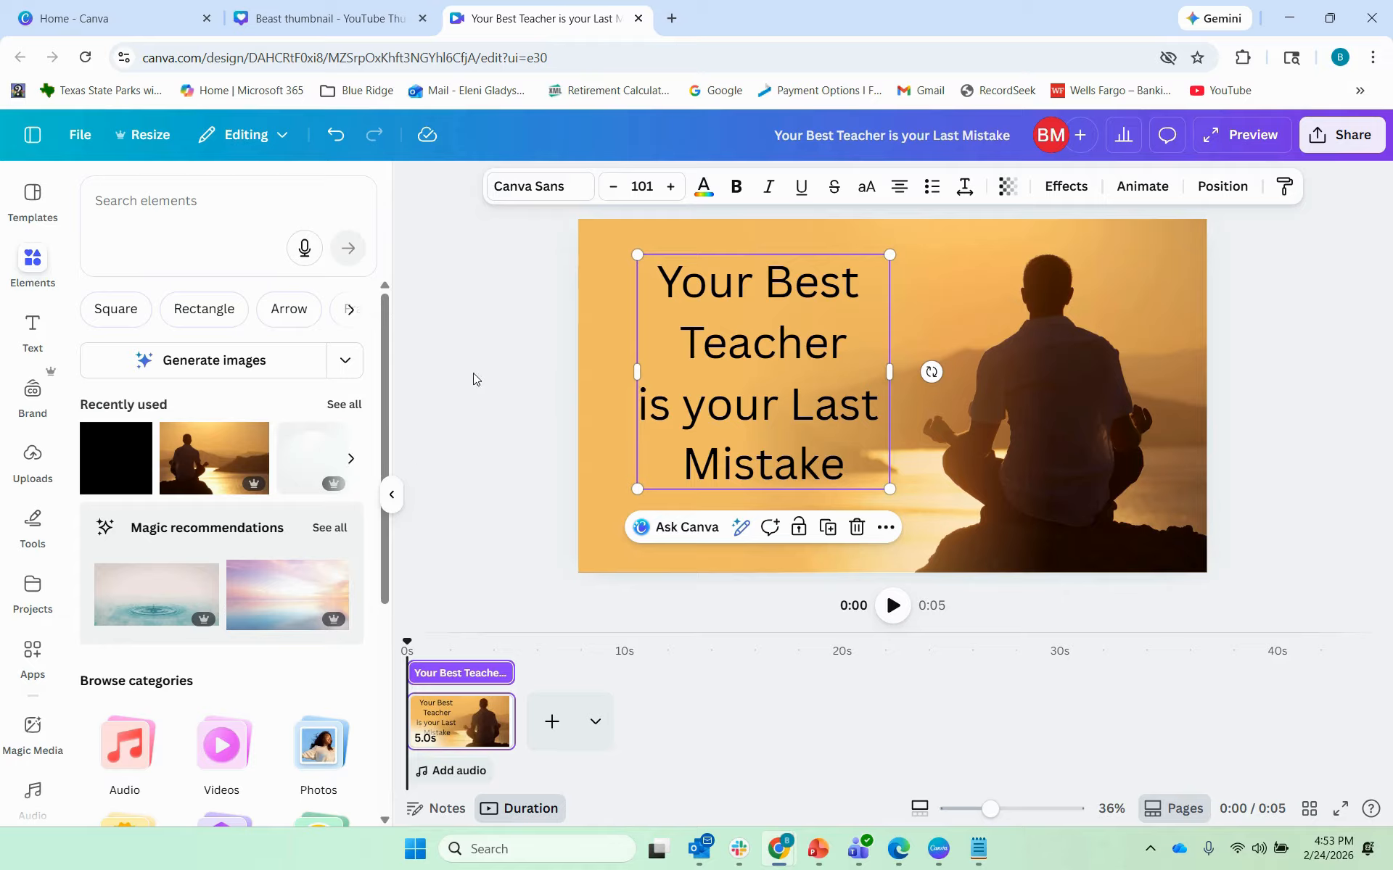
Step: Set the title text in the Gagalin font
click(539, 189)
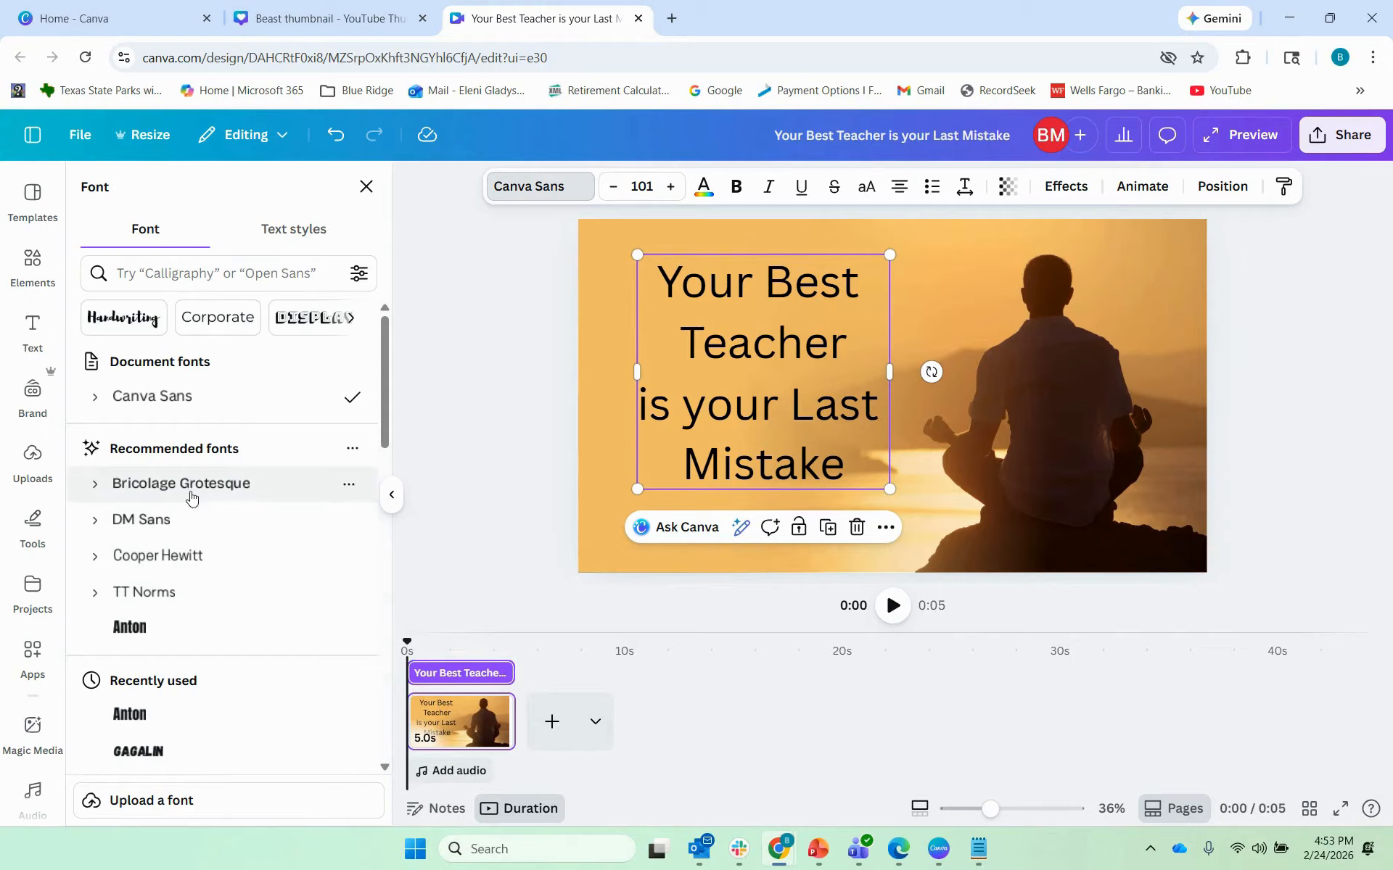
scroll(225, 552, down, 3)
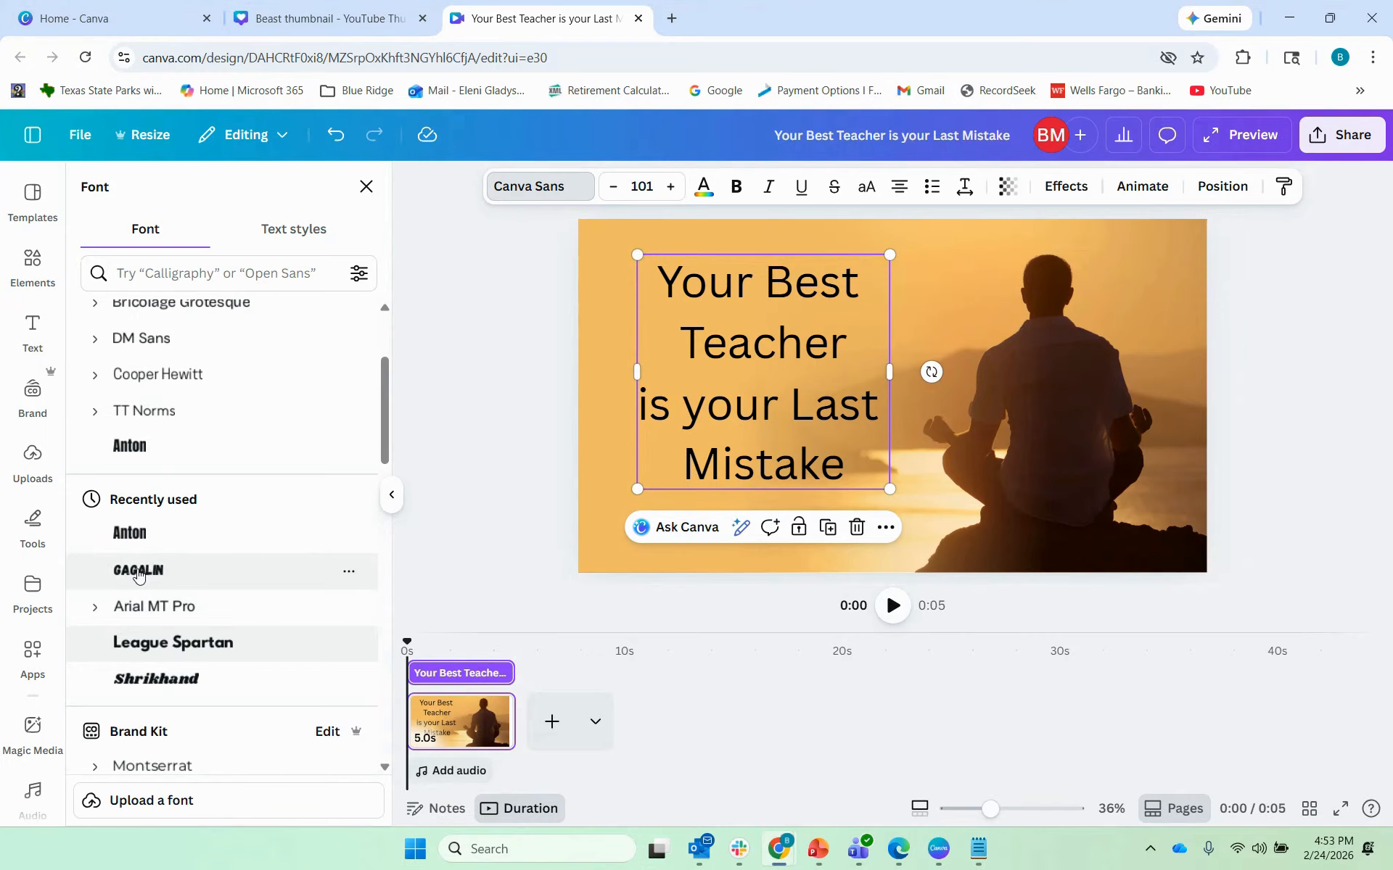
click(137, 571)
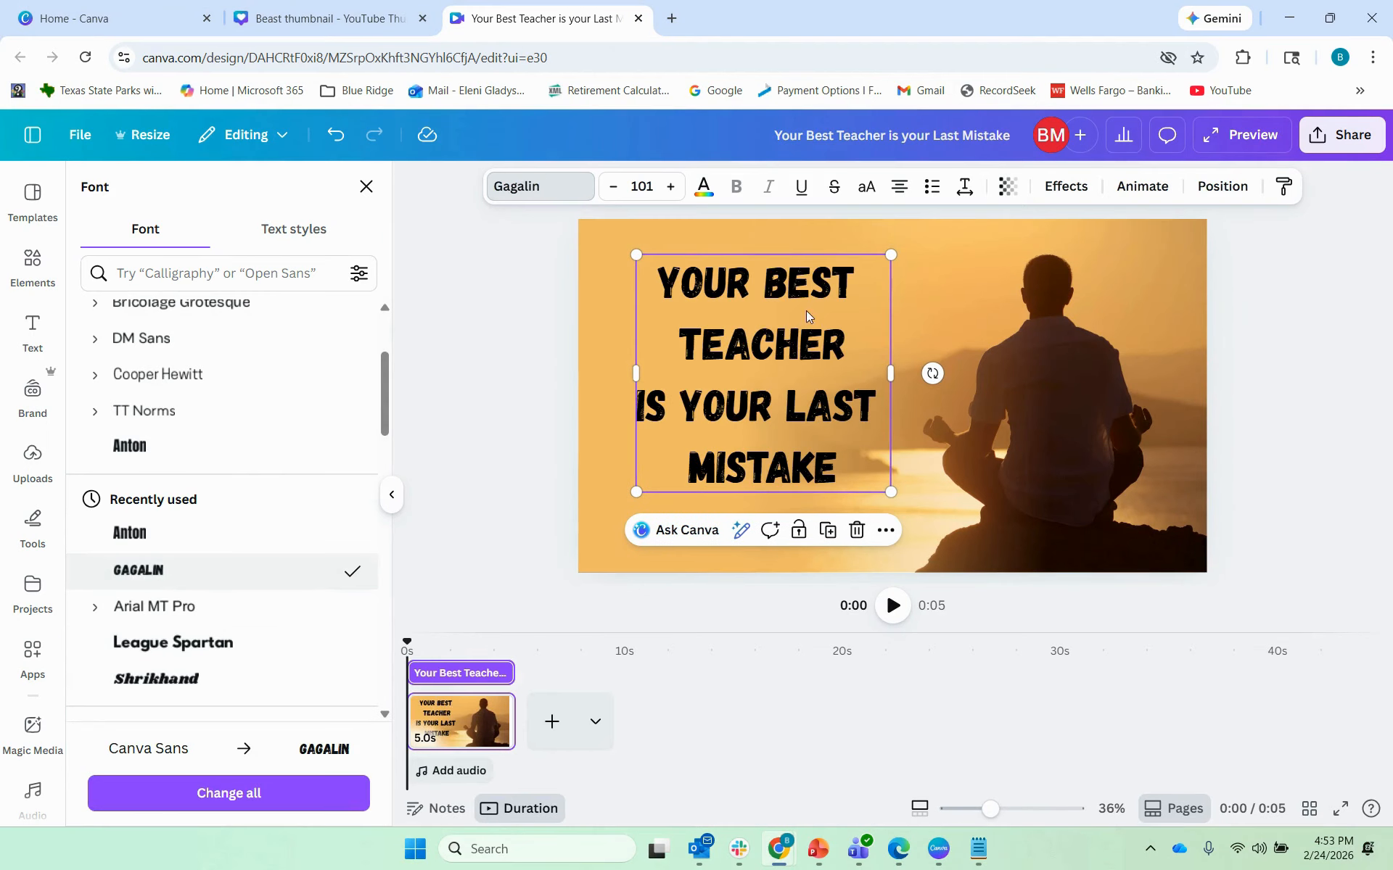
Step: Select the words YOUR BEST on the title's first line
click(729, 349)
click(823, 346)
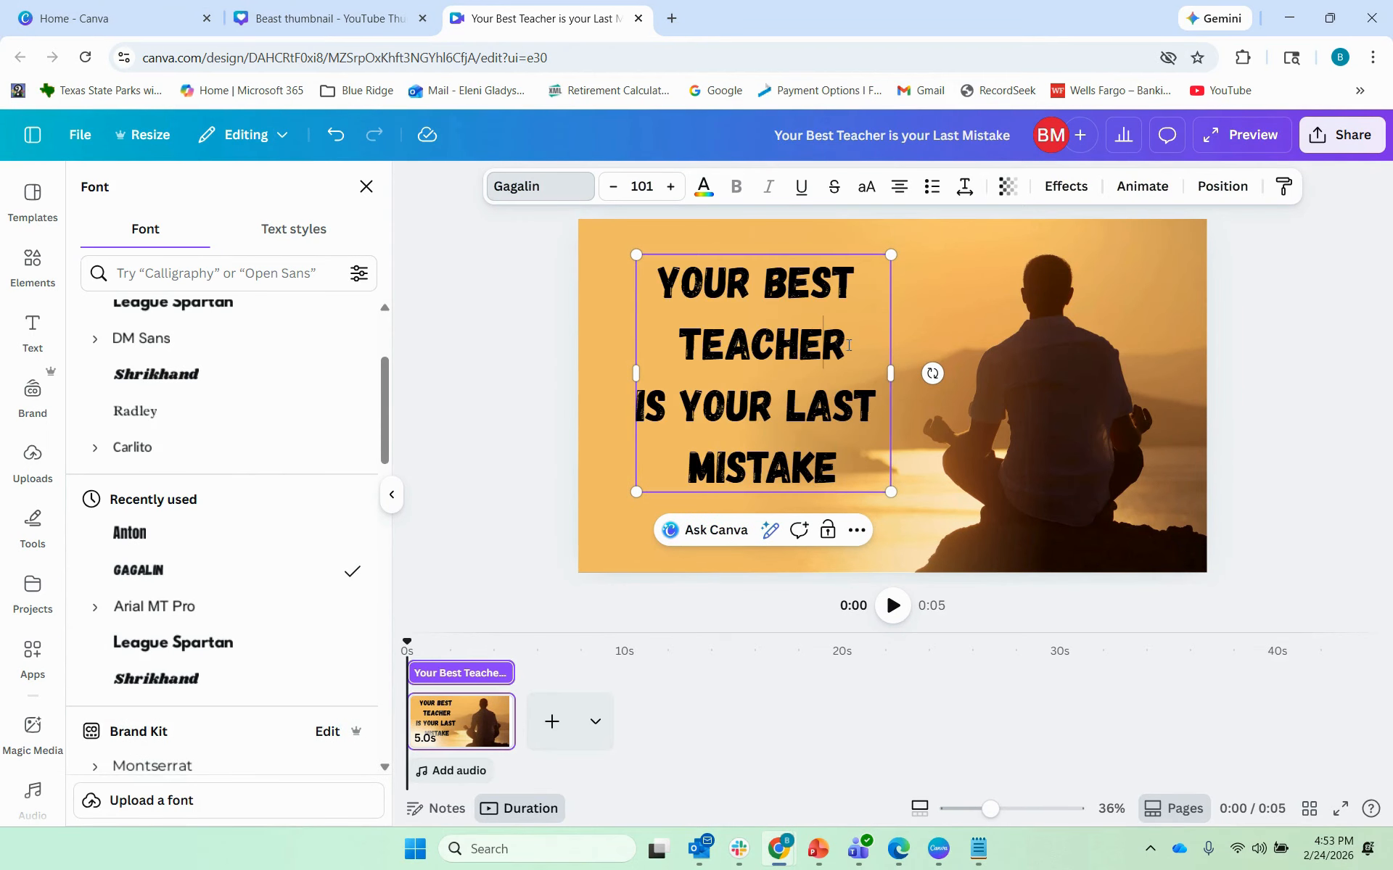
drag(846, 344, 800, 344)
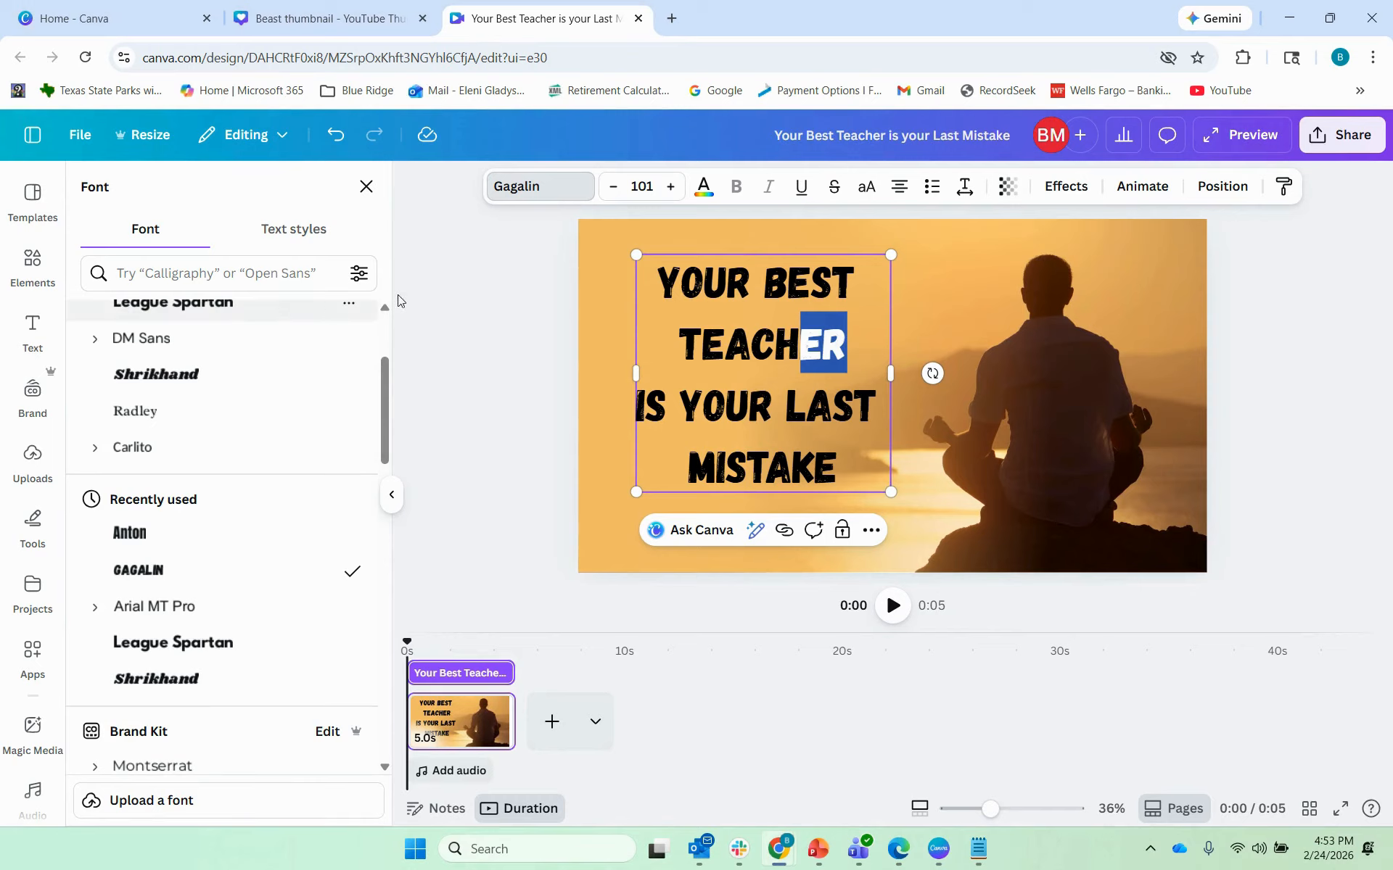
click(789, 285)
drag(855, 283, 656, 283)
Step: Make the YOUR BEST line coral red
click(704, 186)
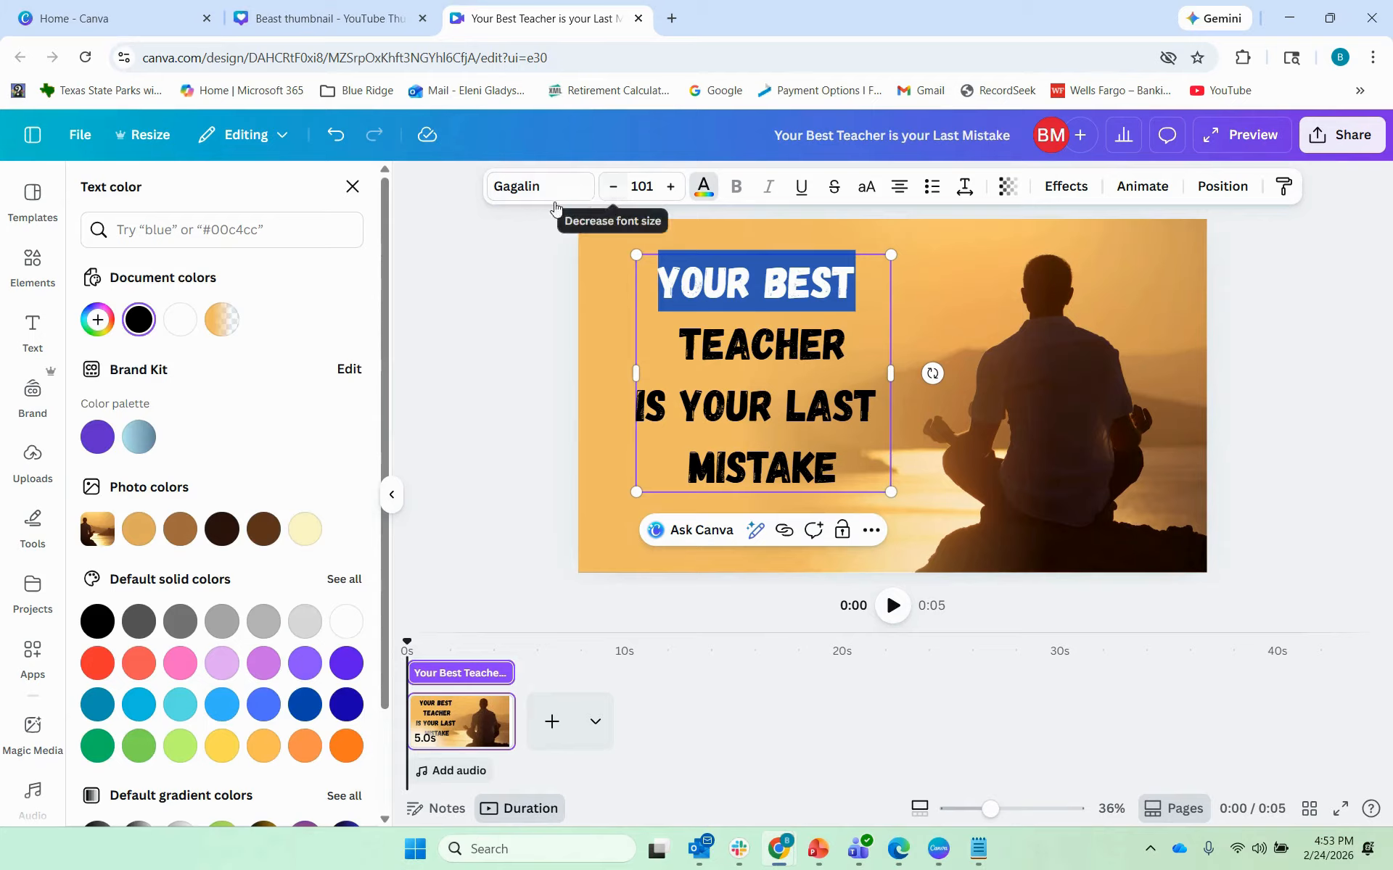
scroll(143, 519, down, 2)
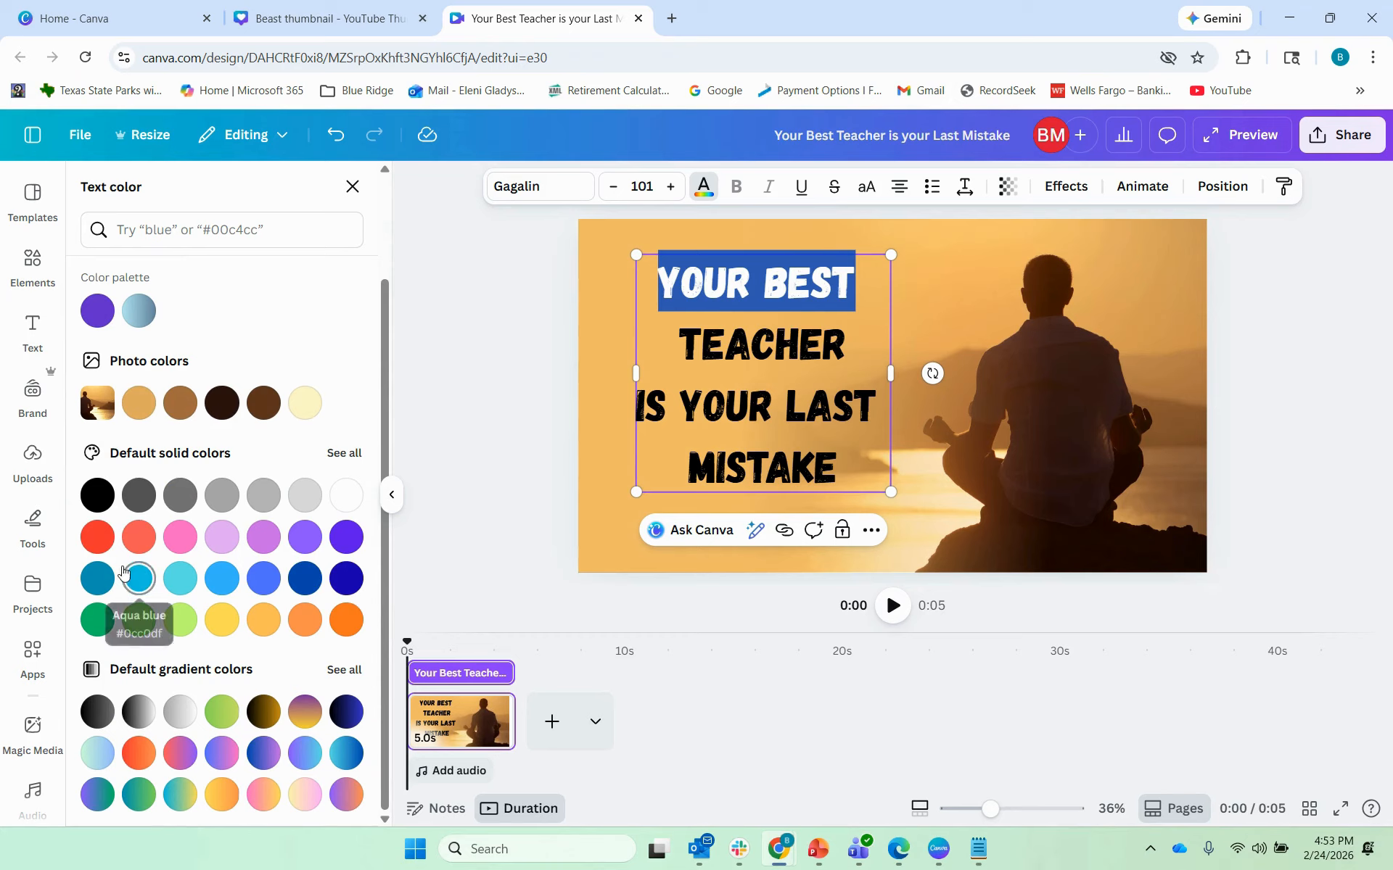
click(140, 549)
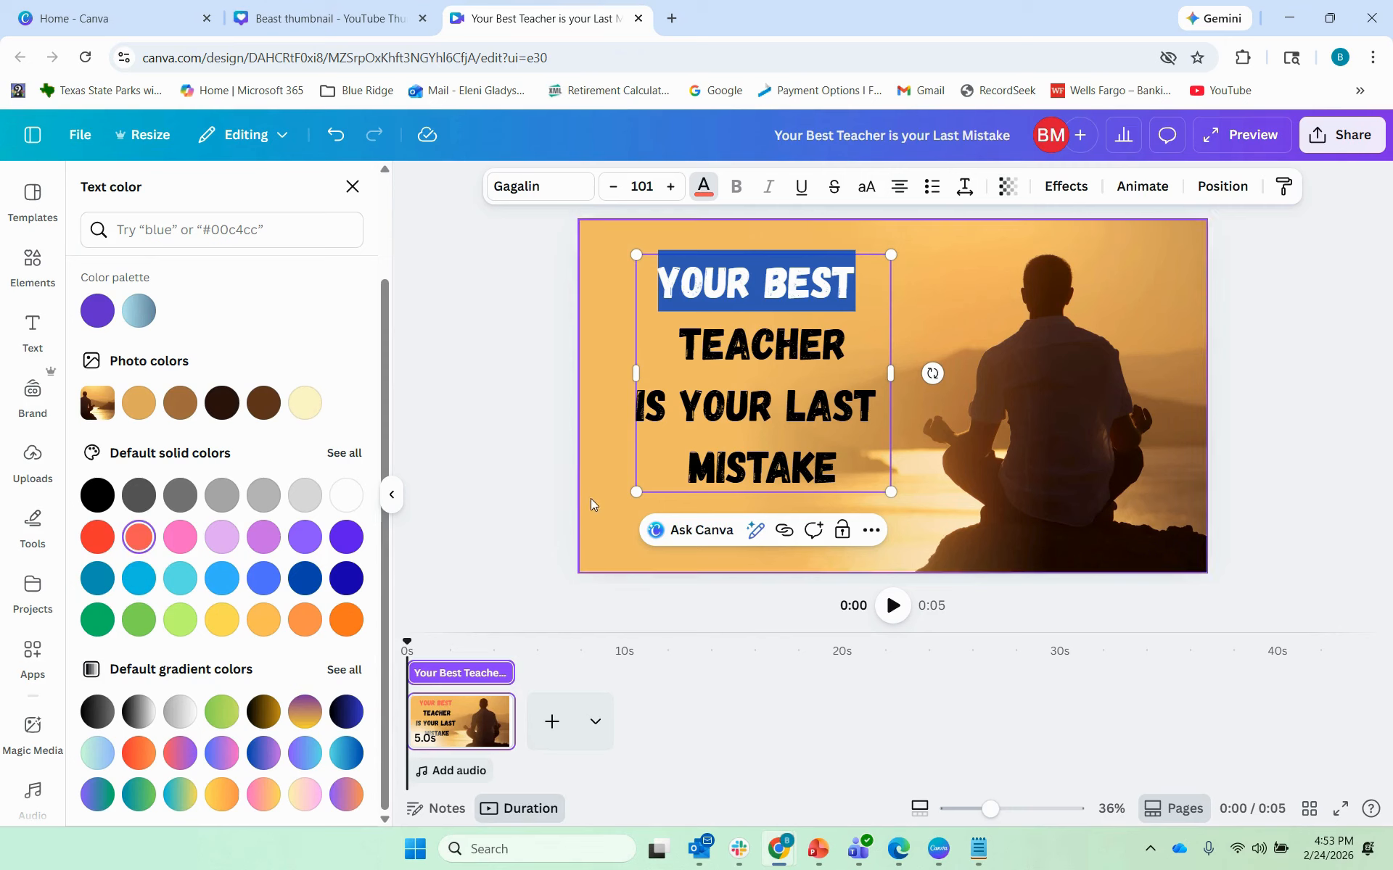
Step: Select the IS YOUR LAST line and make it coral red too
click(609, 486)
click(763, 476)
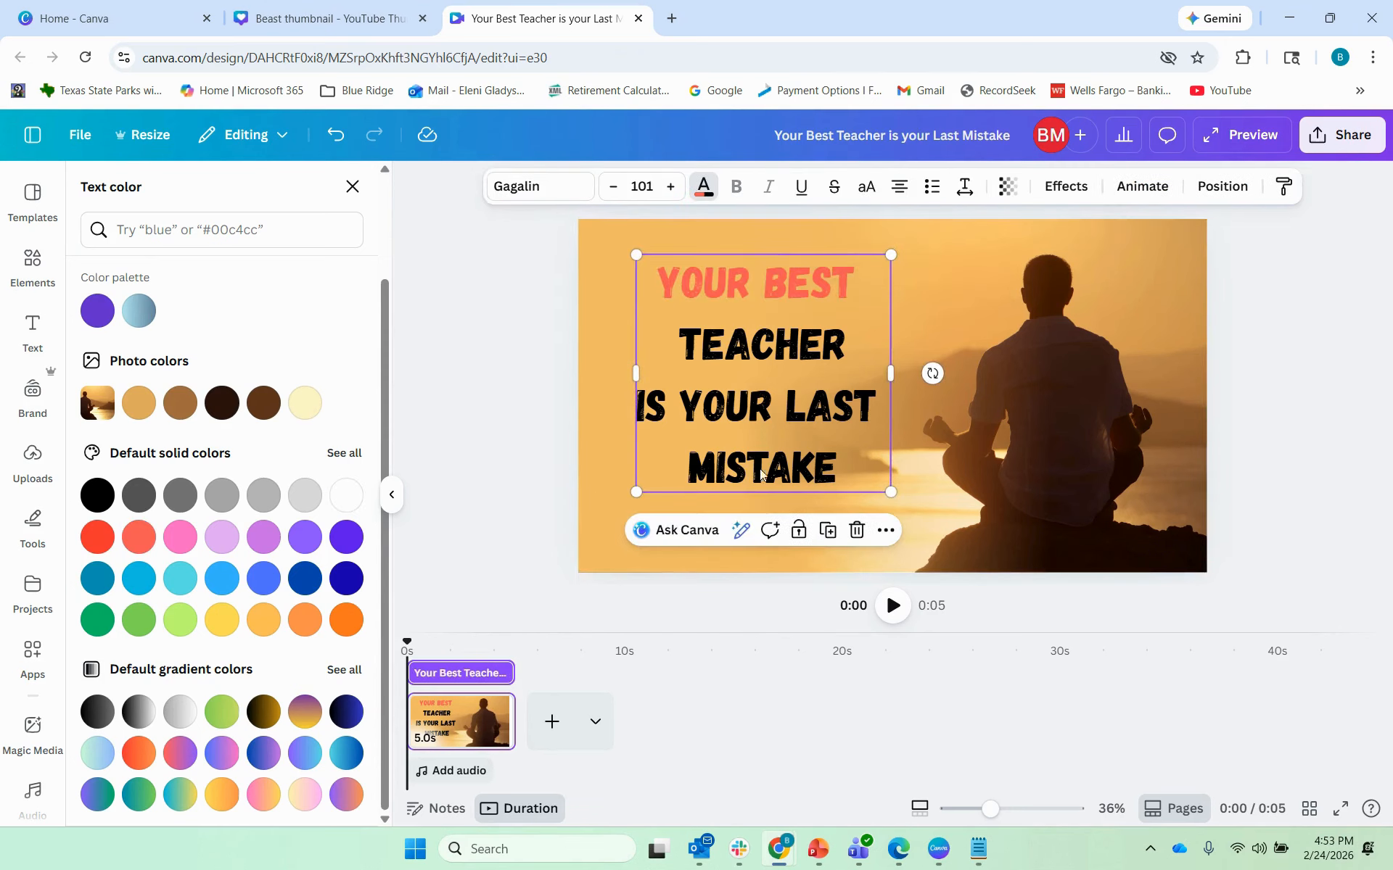
click(831, 467)
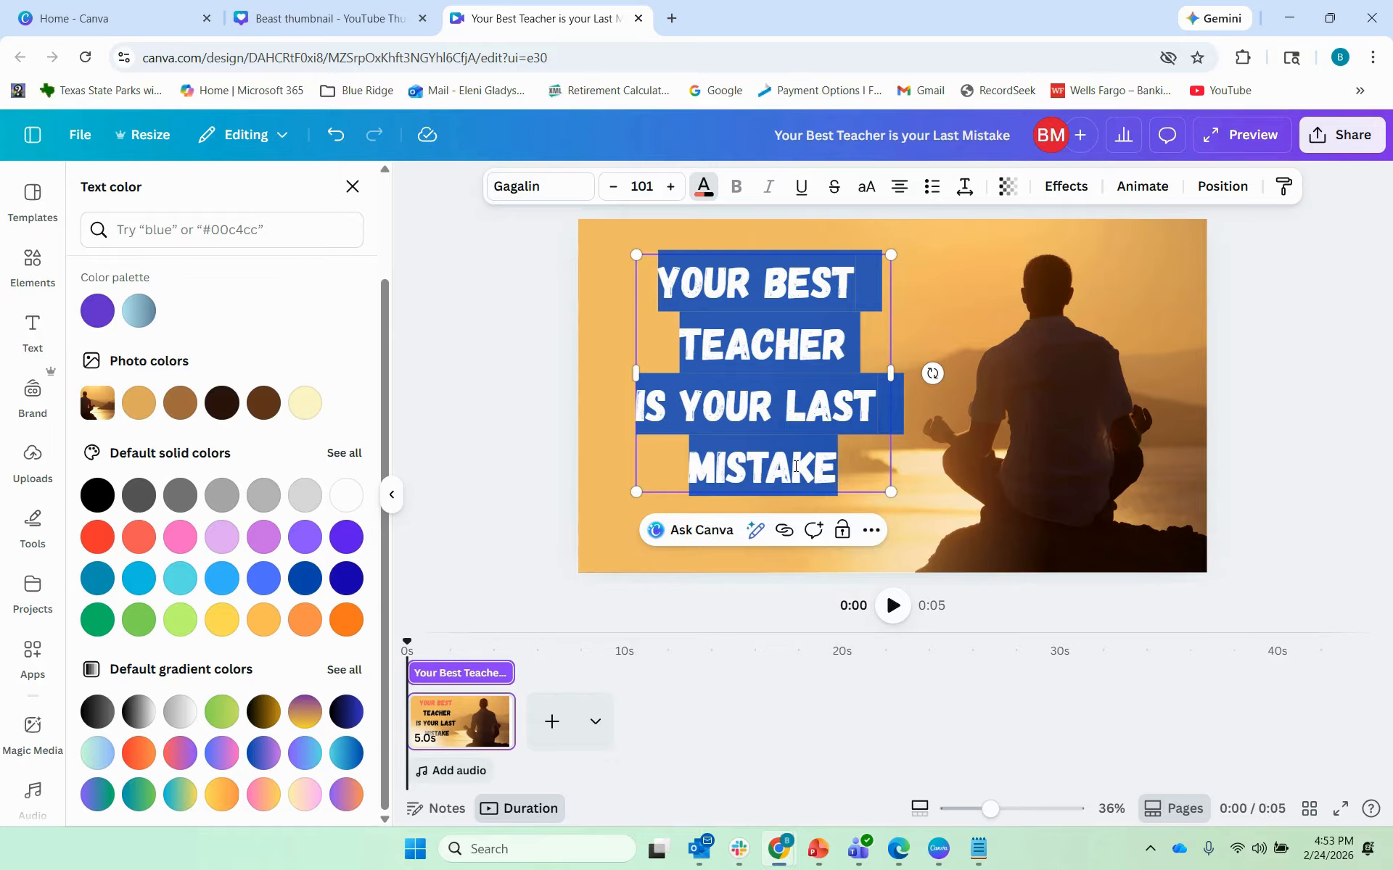
key(Escape)
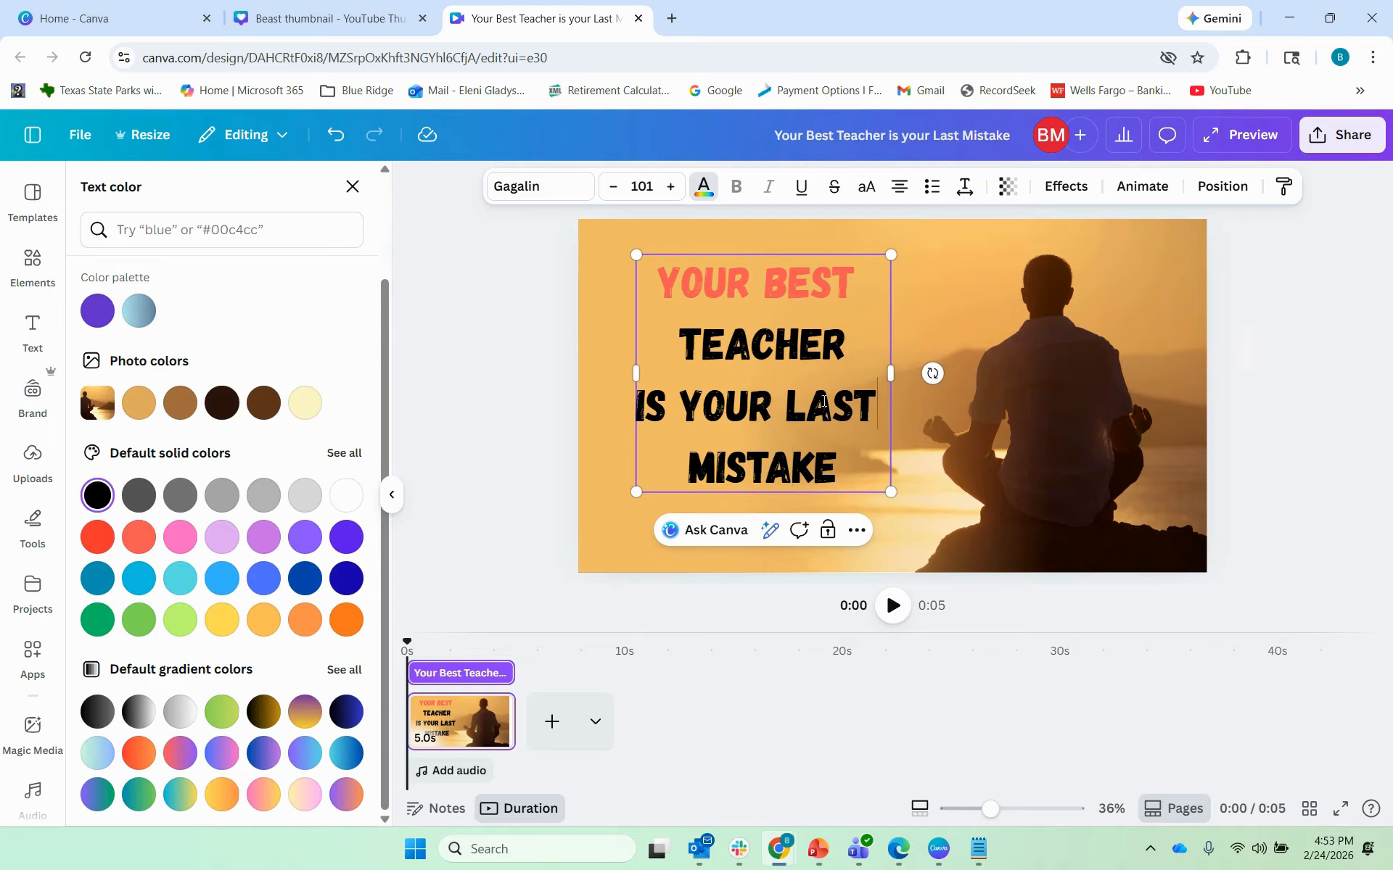
key(shift+Home)
key(shift+Up)
key(shift+Up)
click(790, 379)
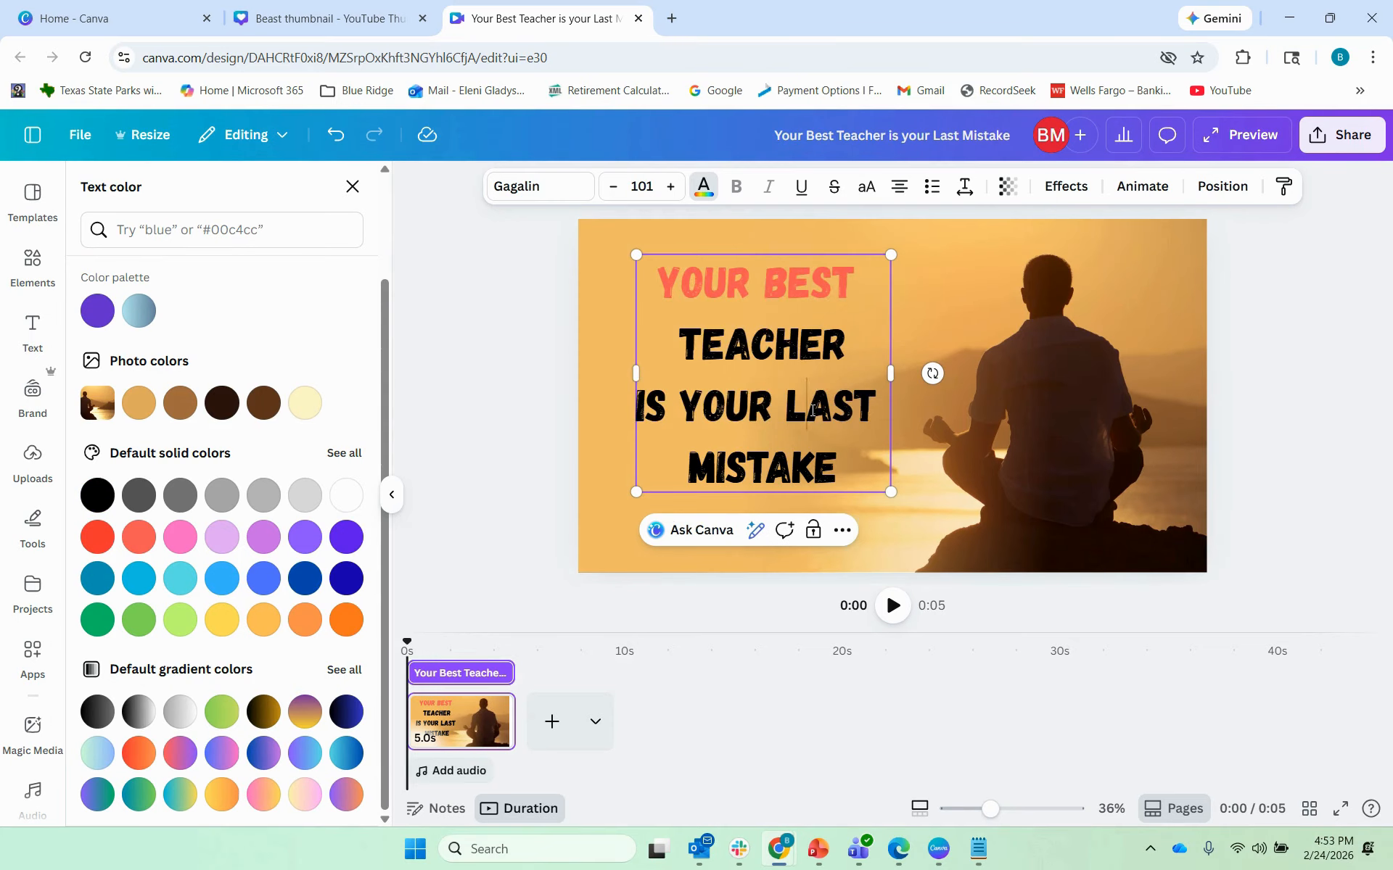
drag(878, 406, 636, 409)
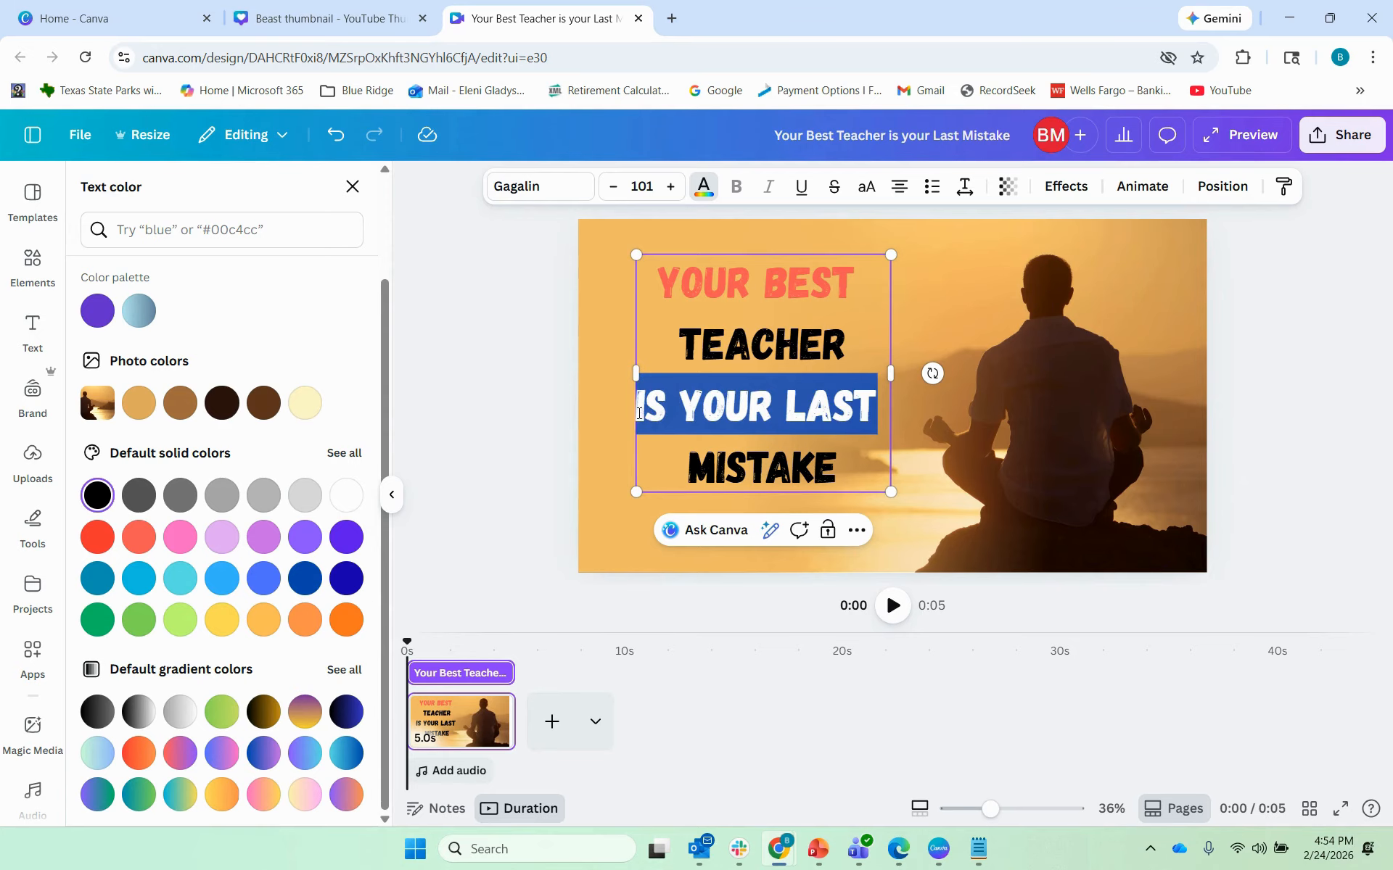
click(135, 540)
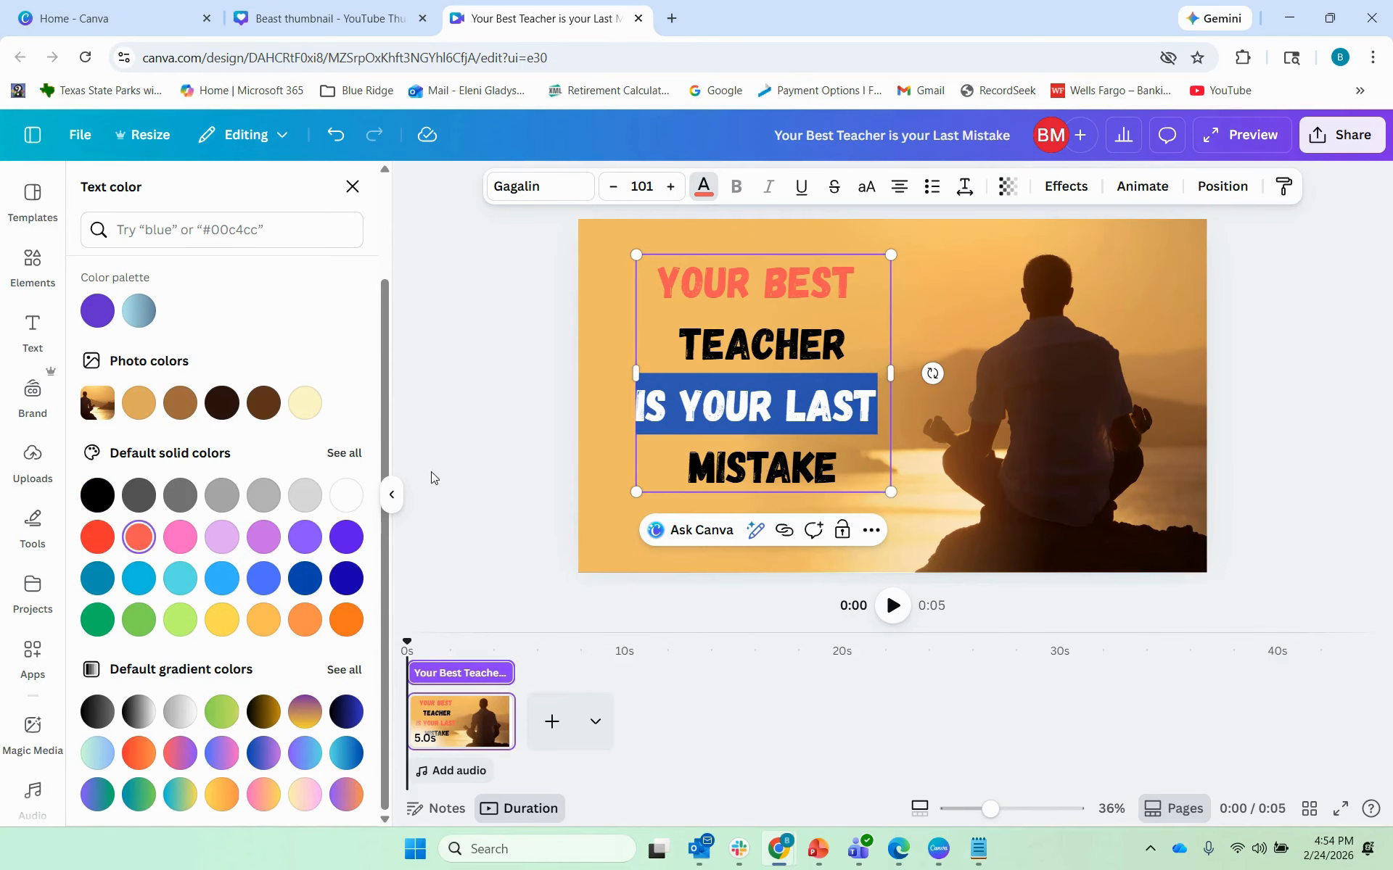
click(714, 330)
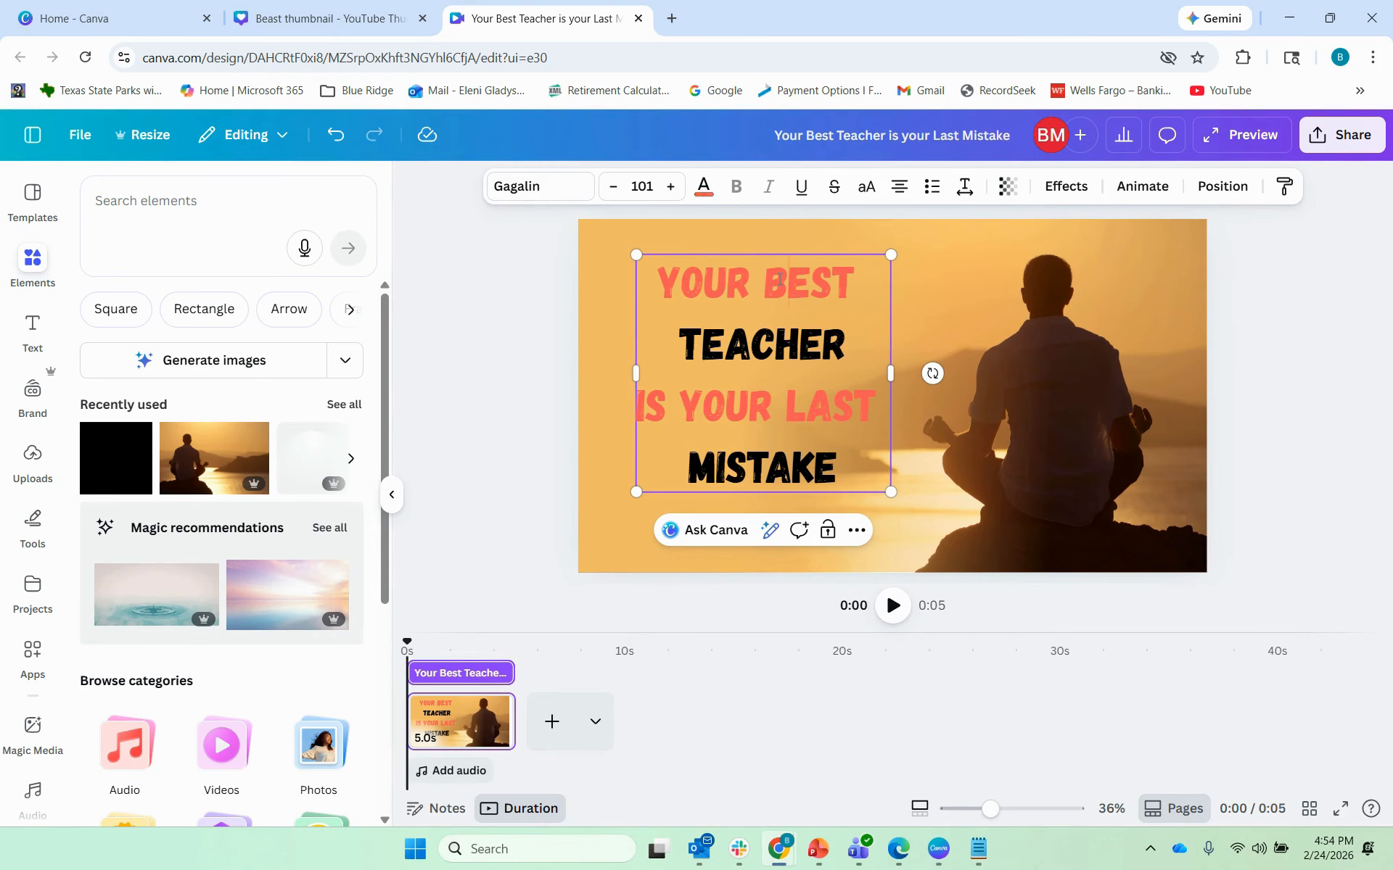
Step: Recolour YOUR BEST with the bright red swatch from the full solid colour set
click(704, 187)
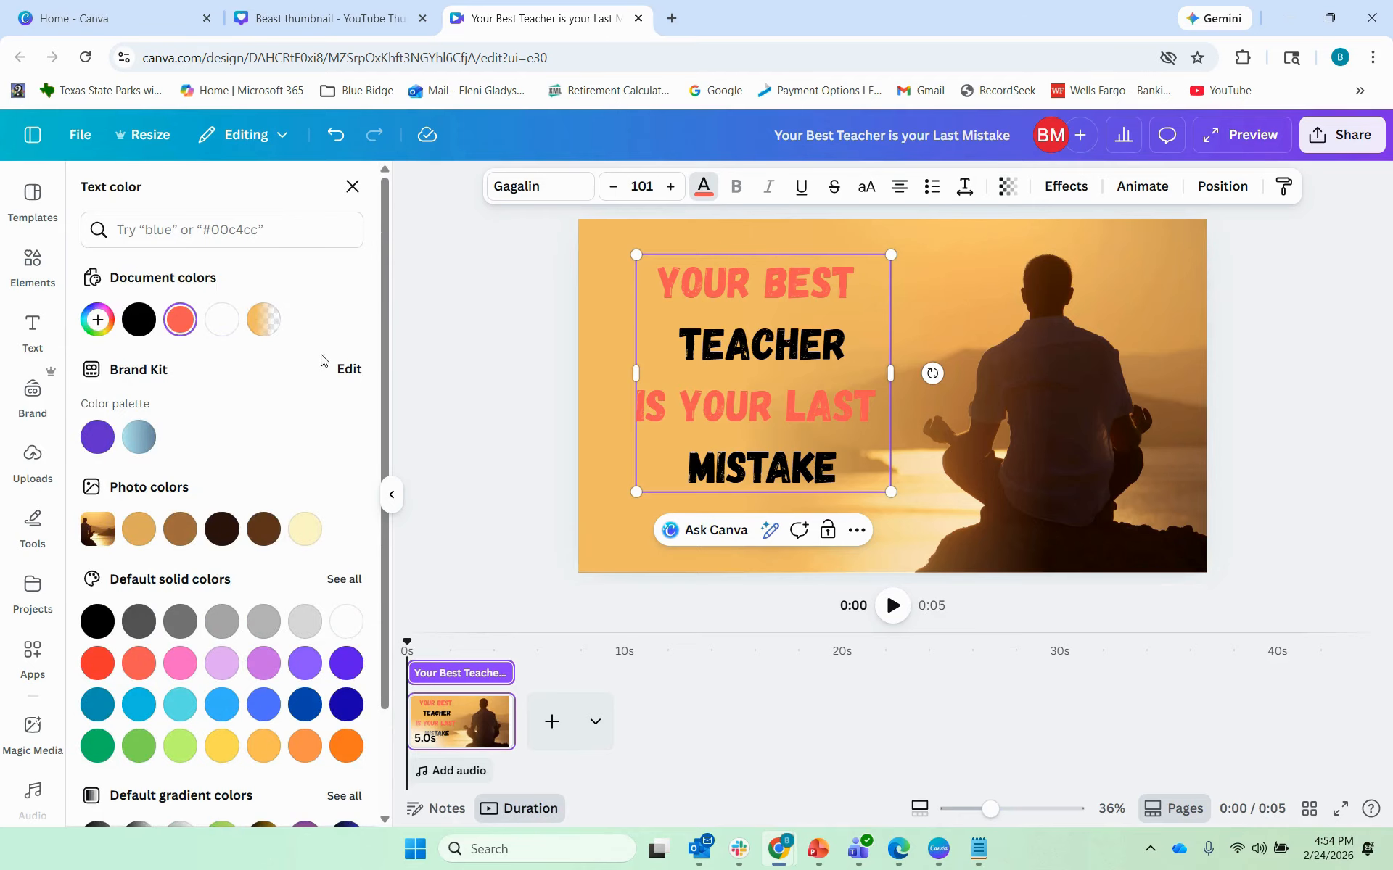
scroll(250, 474, down, 2)
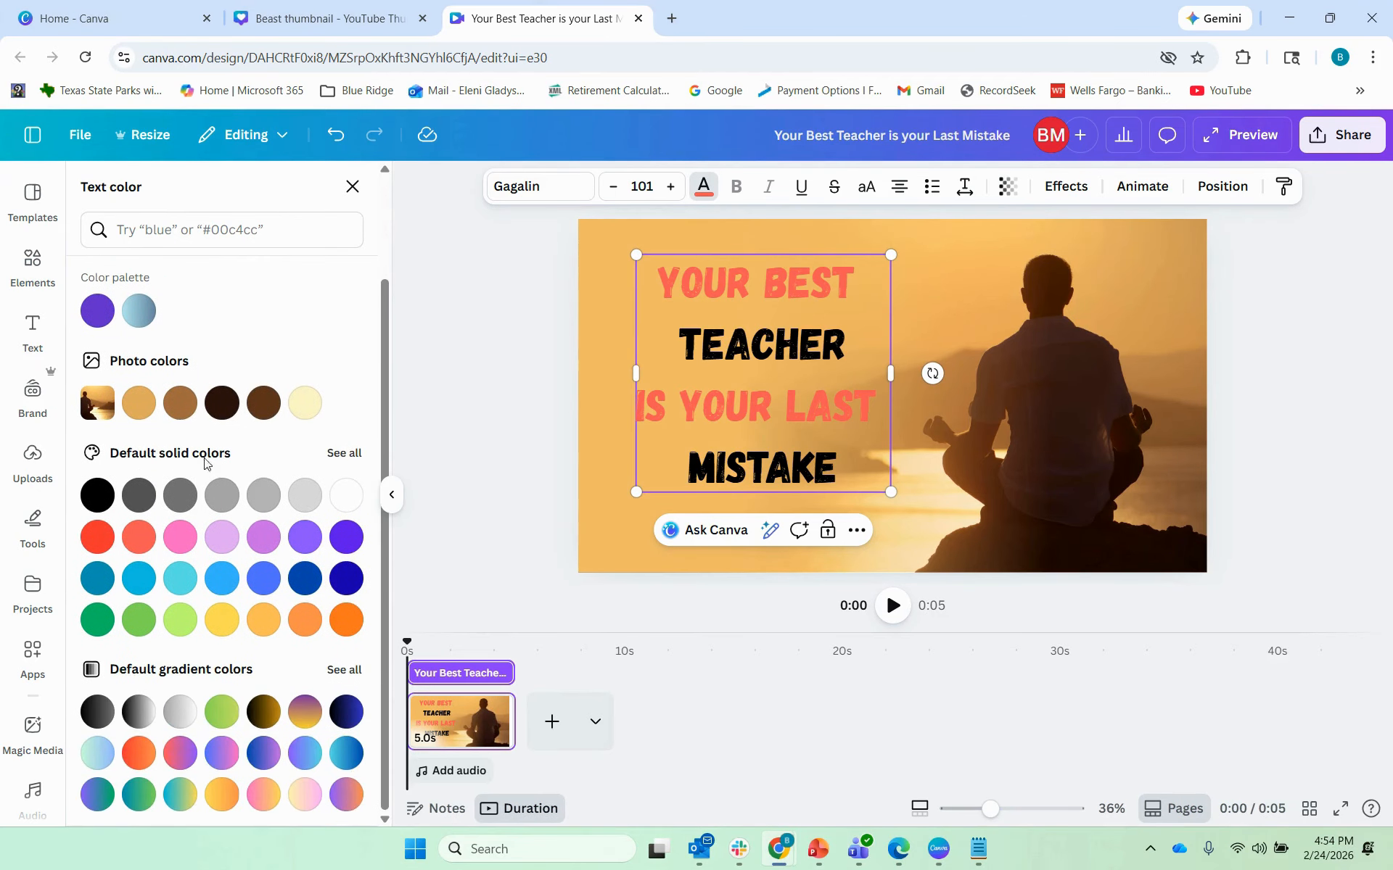
click(341, 454)
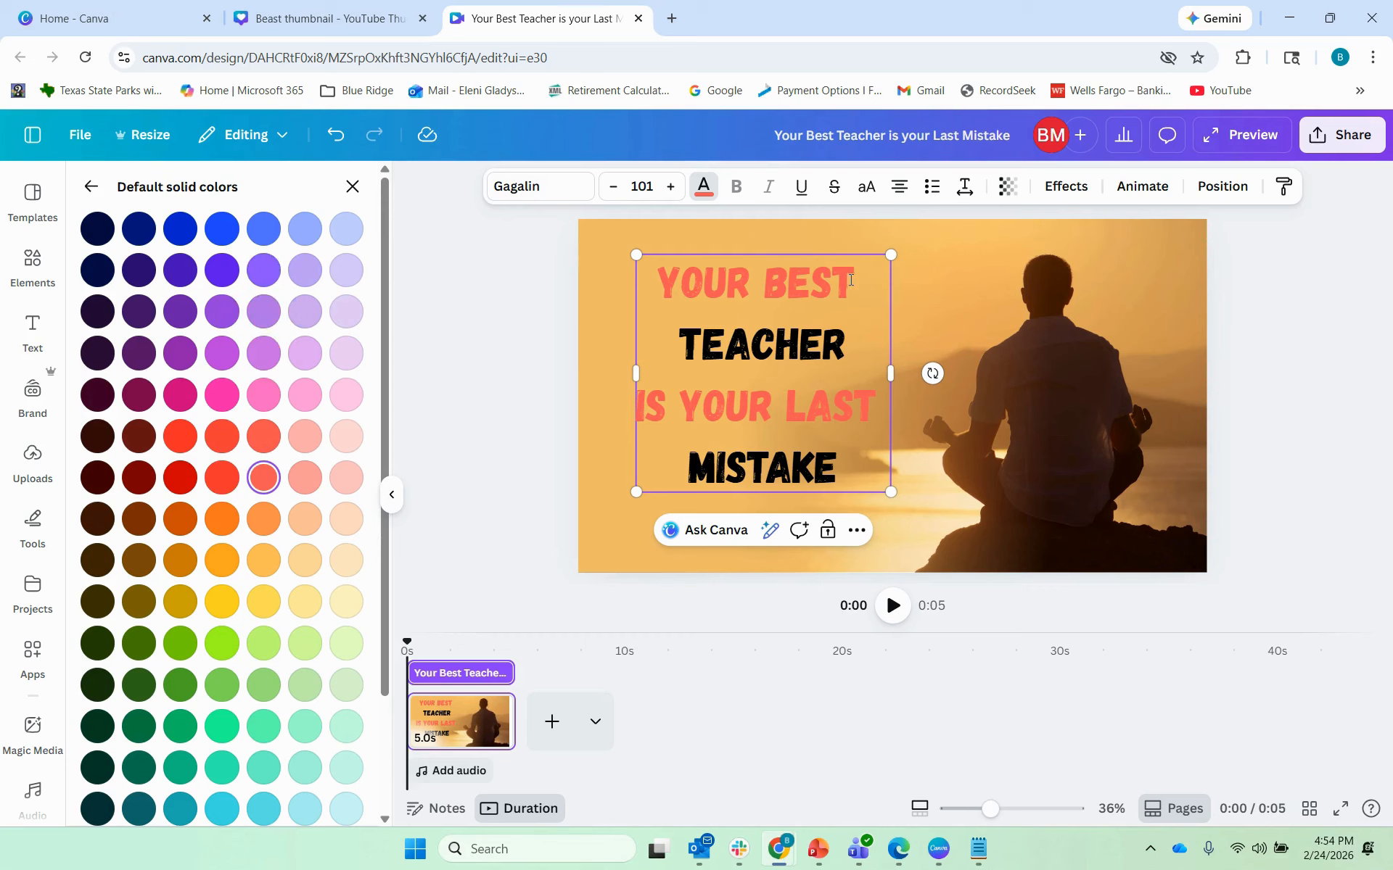
drag(851, 280, 656, 283)
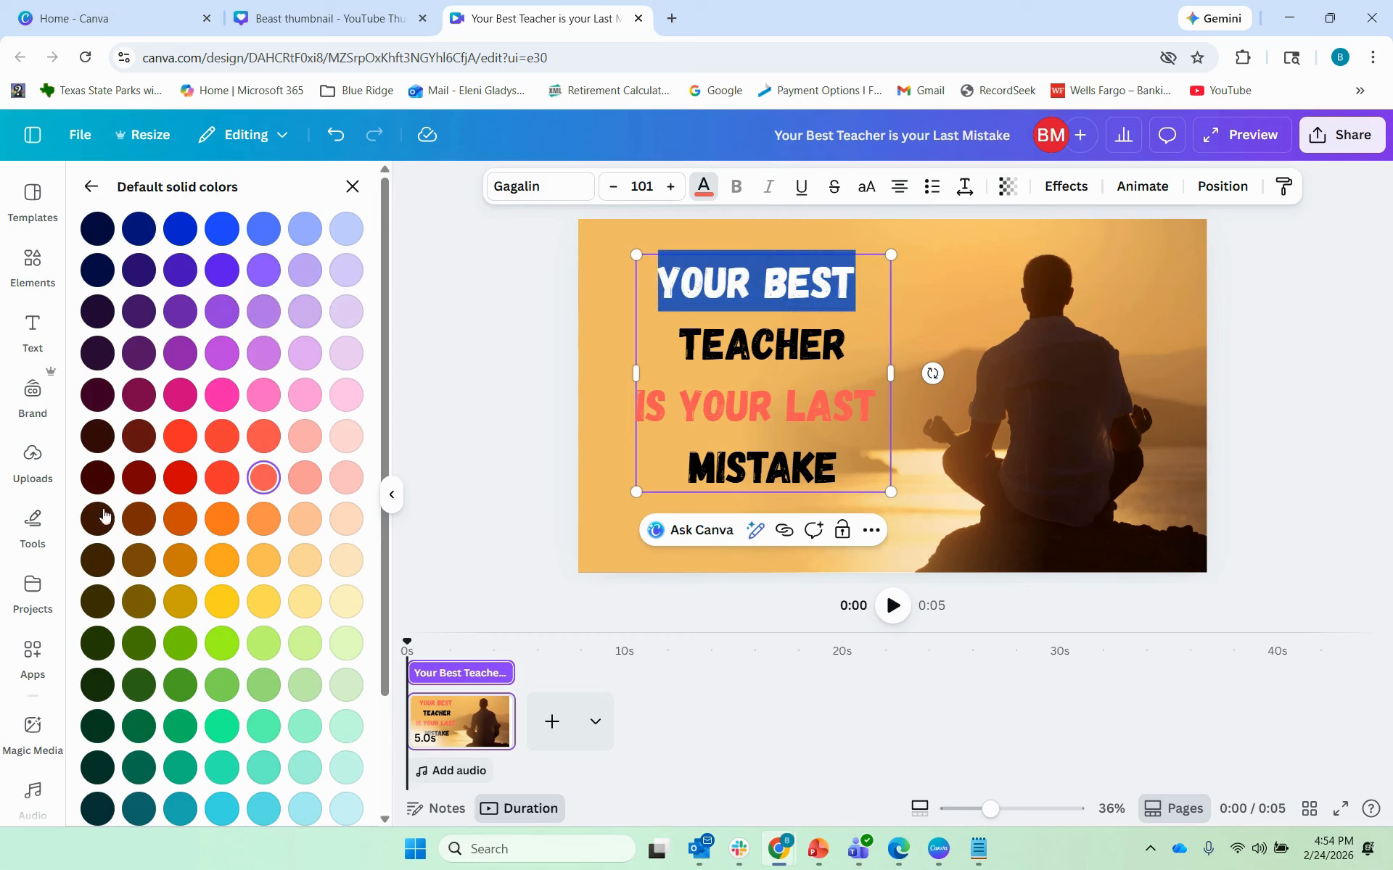
click(181, 480)
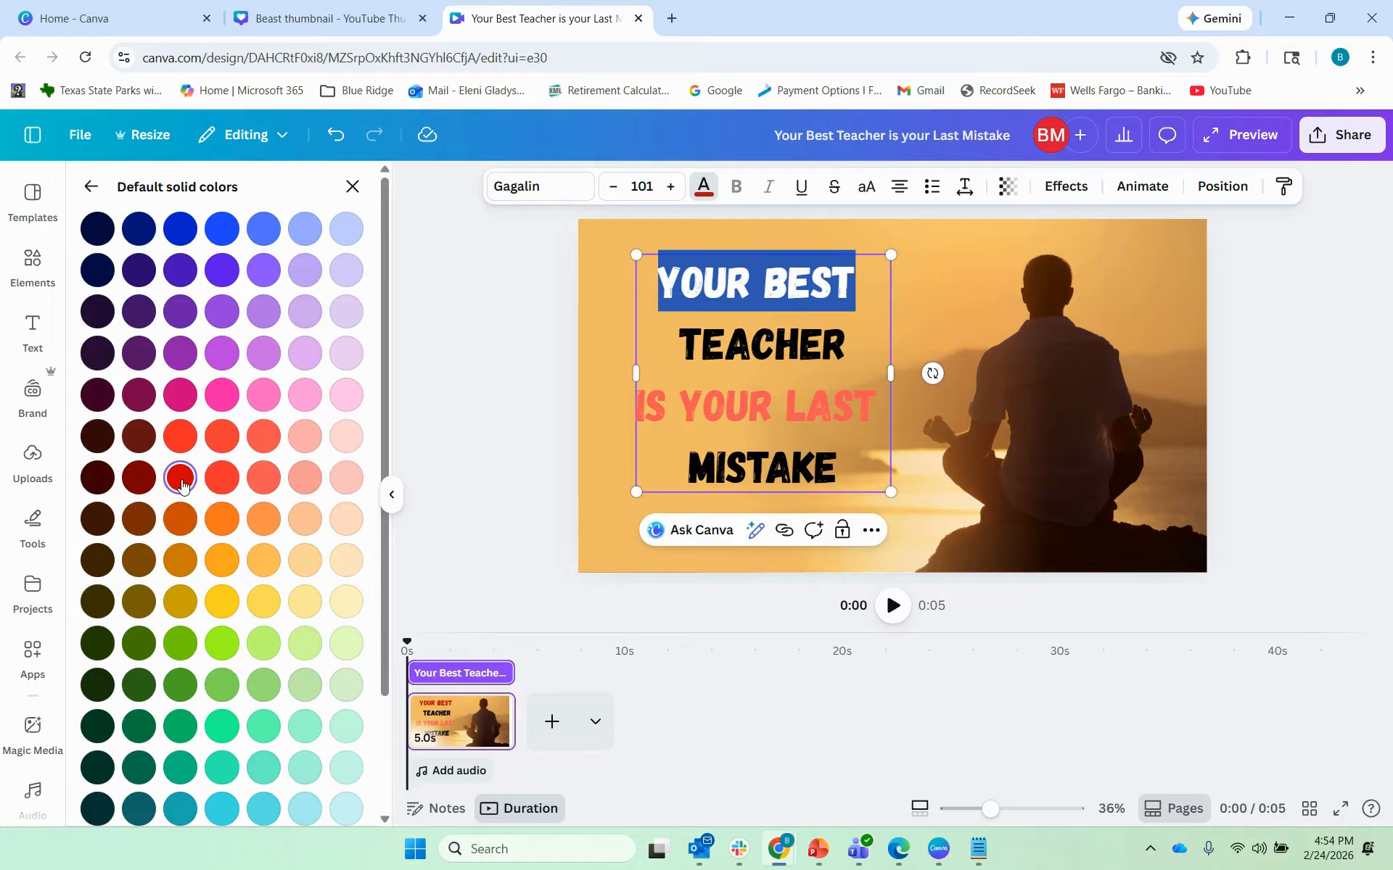
click(768, 423)
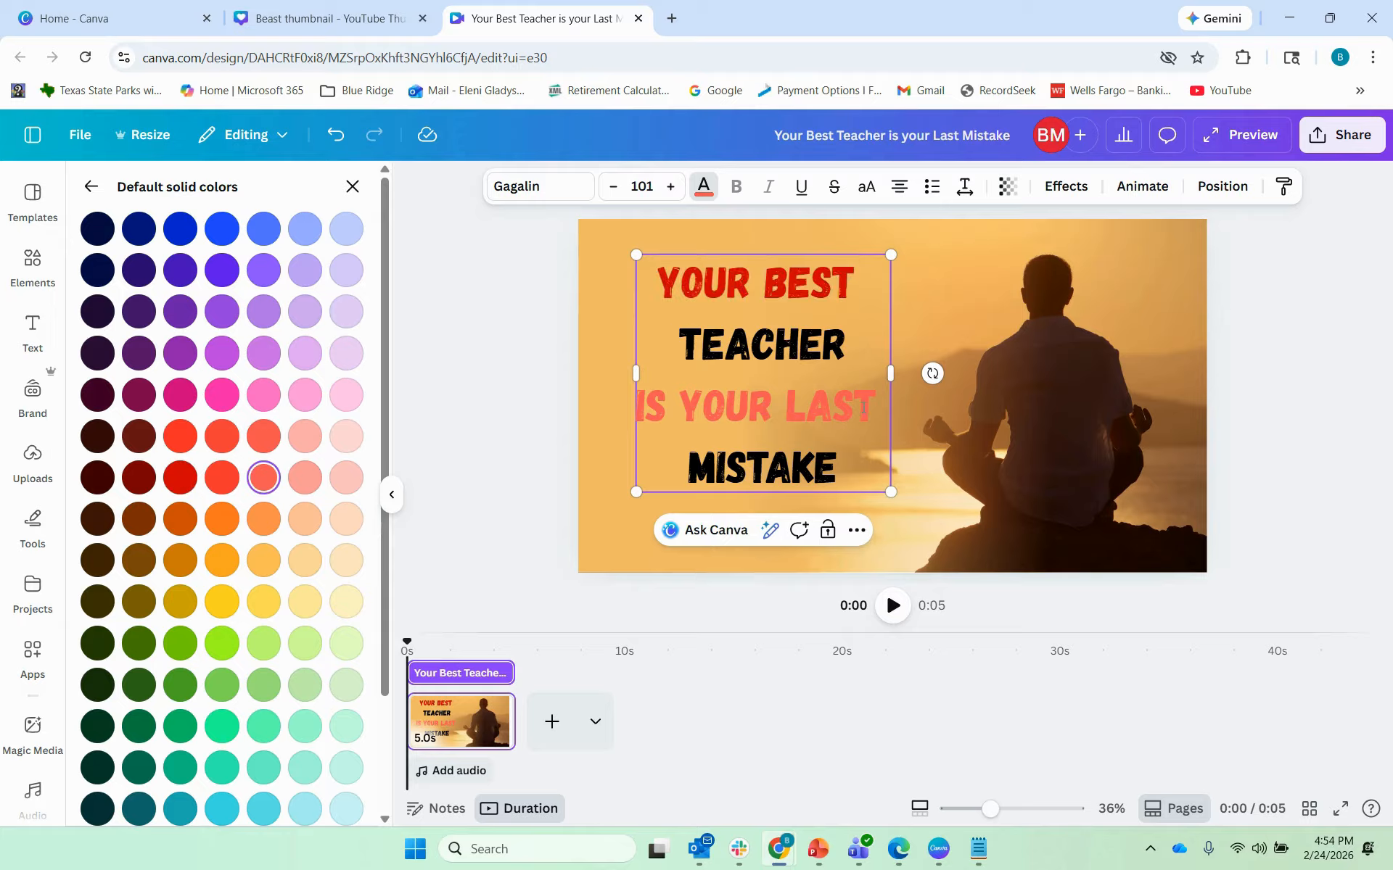
Step: Recolour IS YOUR LAST with the same bright red
drag(880, 406, 633, 414)
click(752, 412)
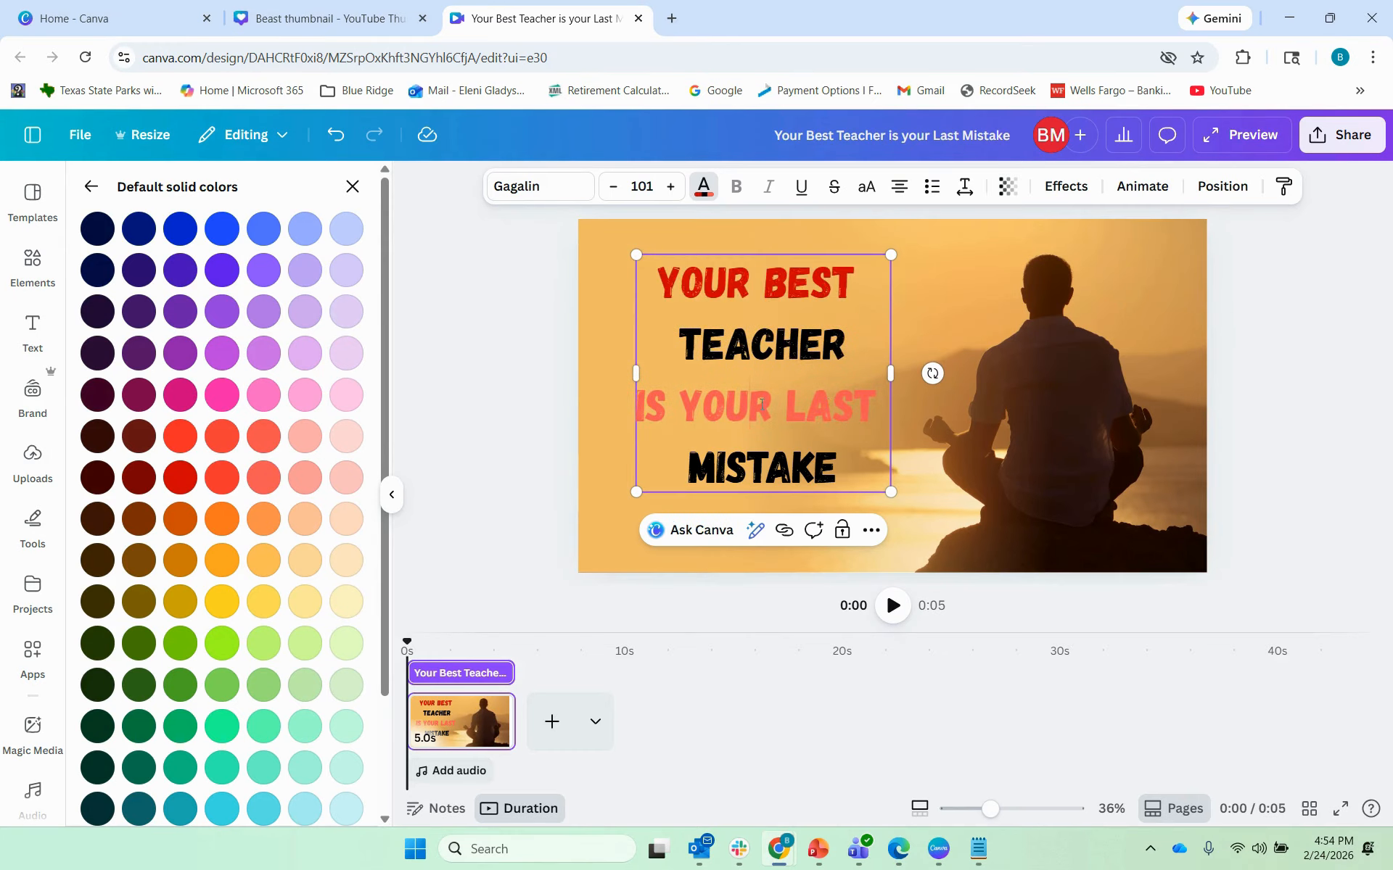
drag(878, 407, 636, 411)
click(185, 490)
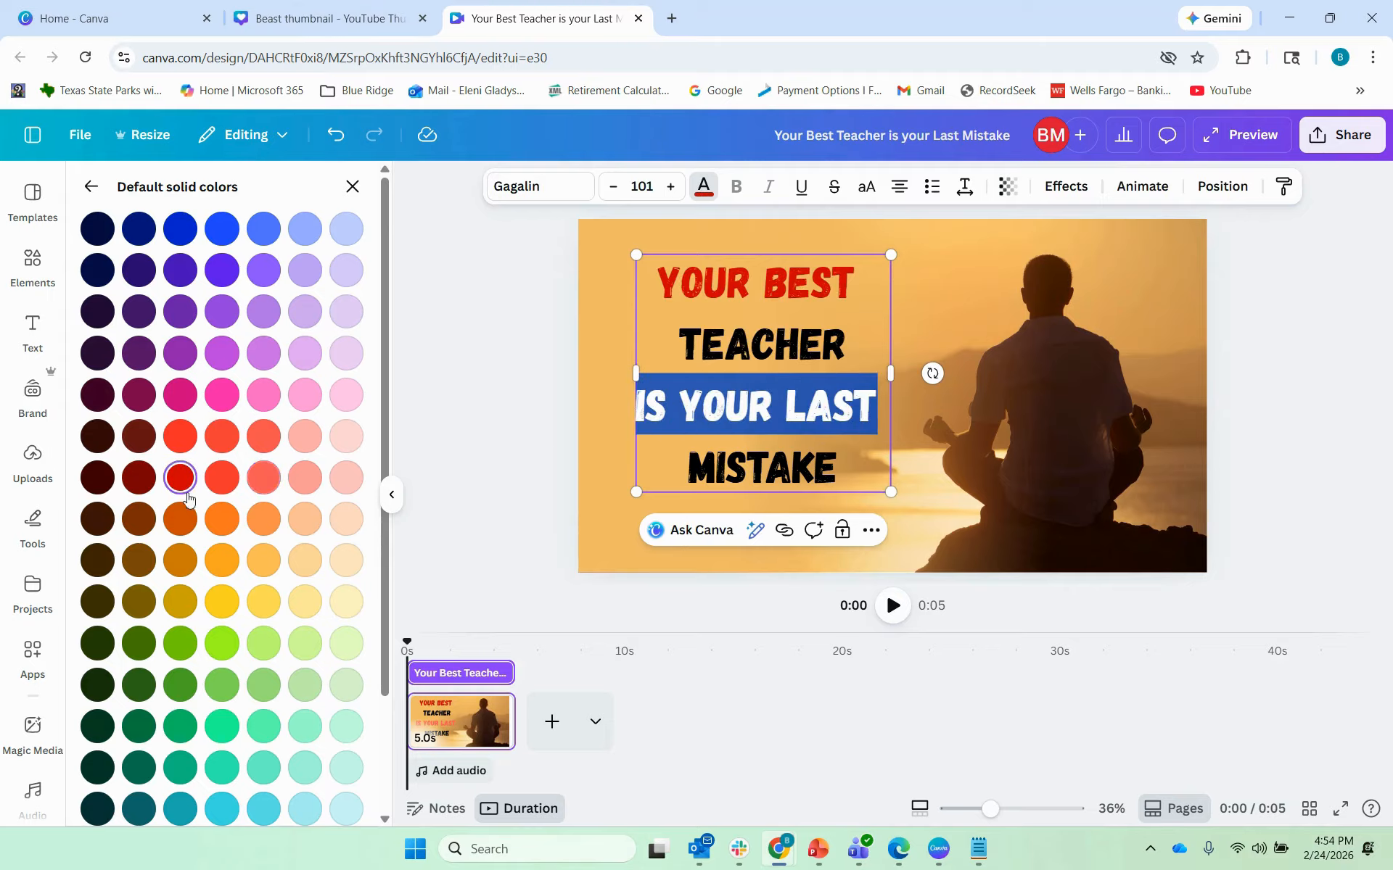
click(602, 417)
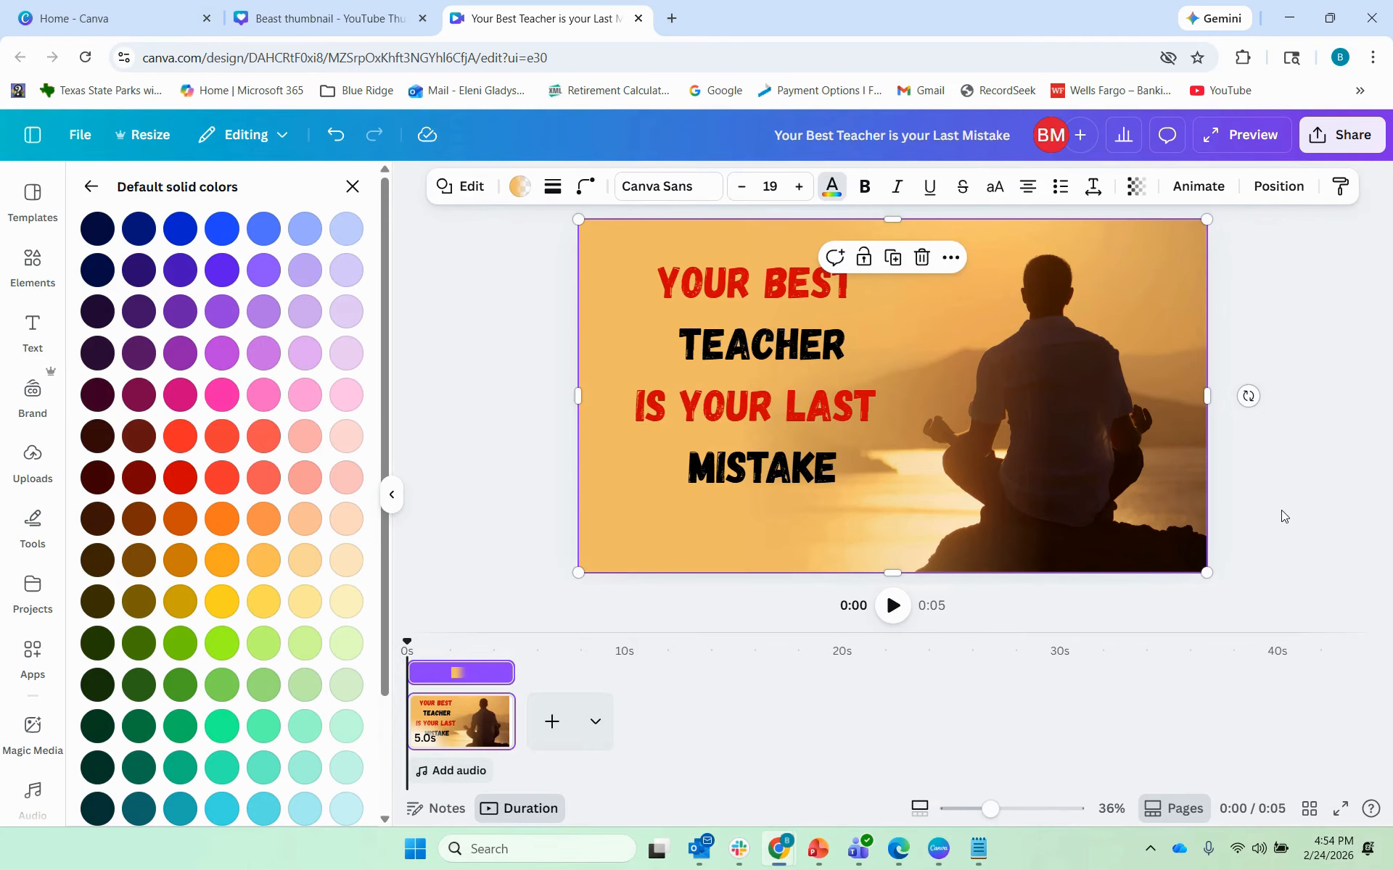
Step: Close the colour panel, then view the finished thumbnail in full-screen preview and close it
click(1307, 493)
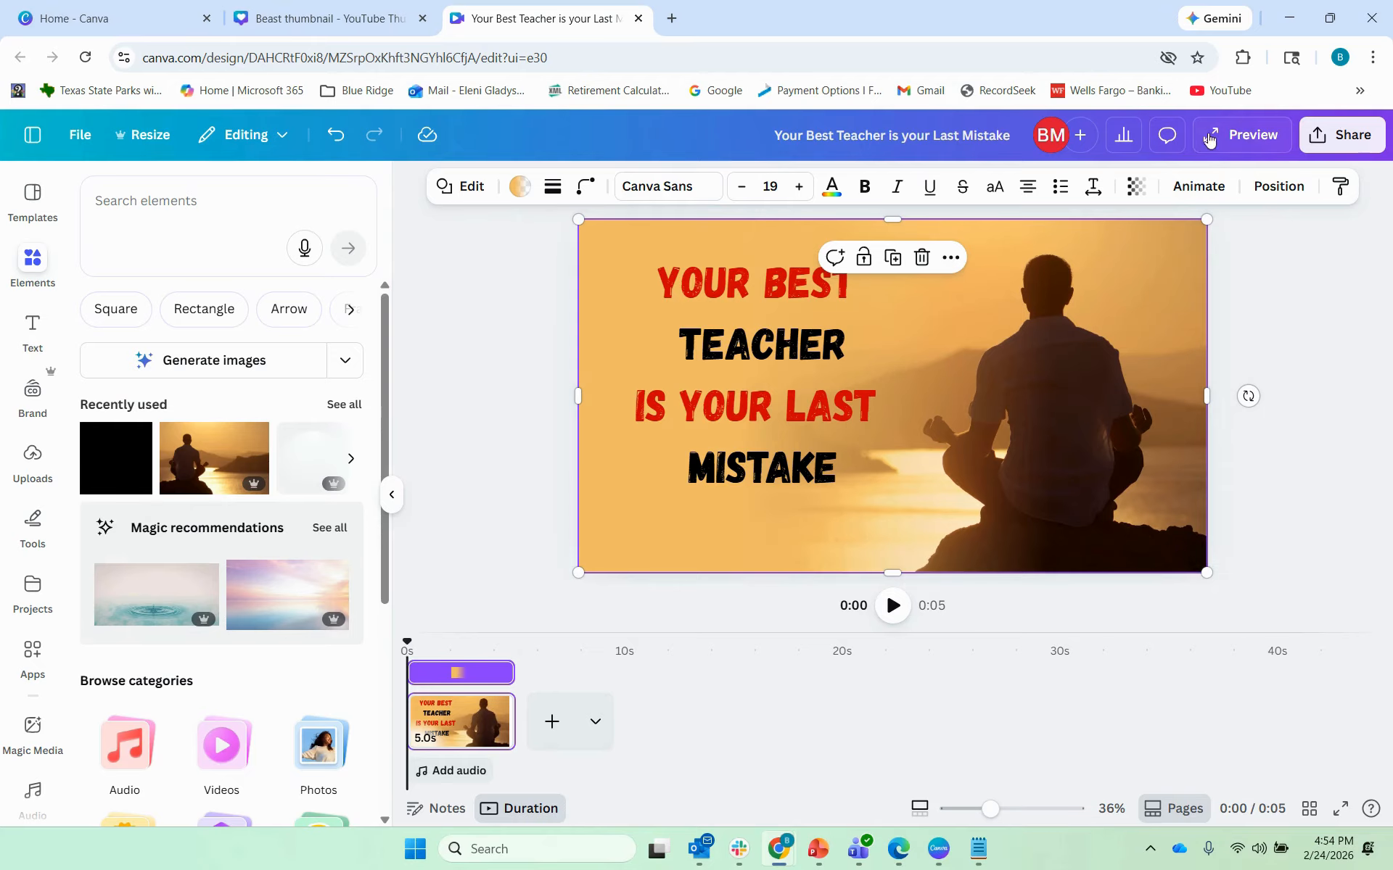
click(1259, 138)
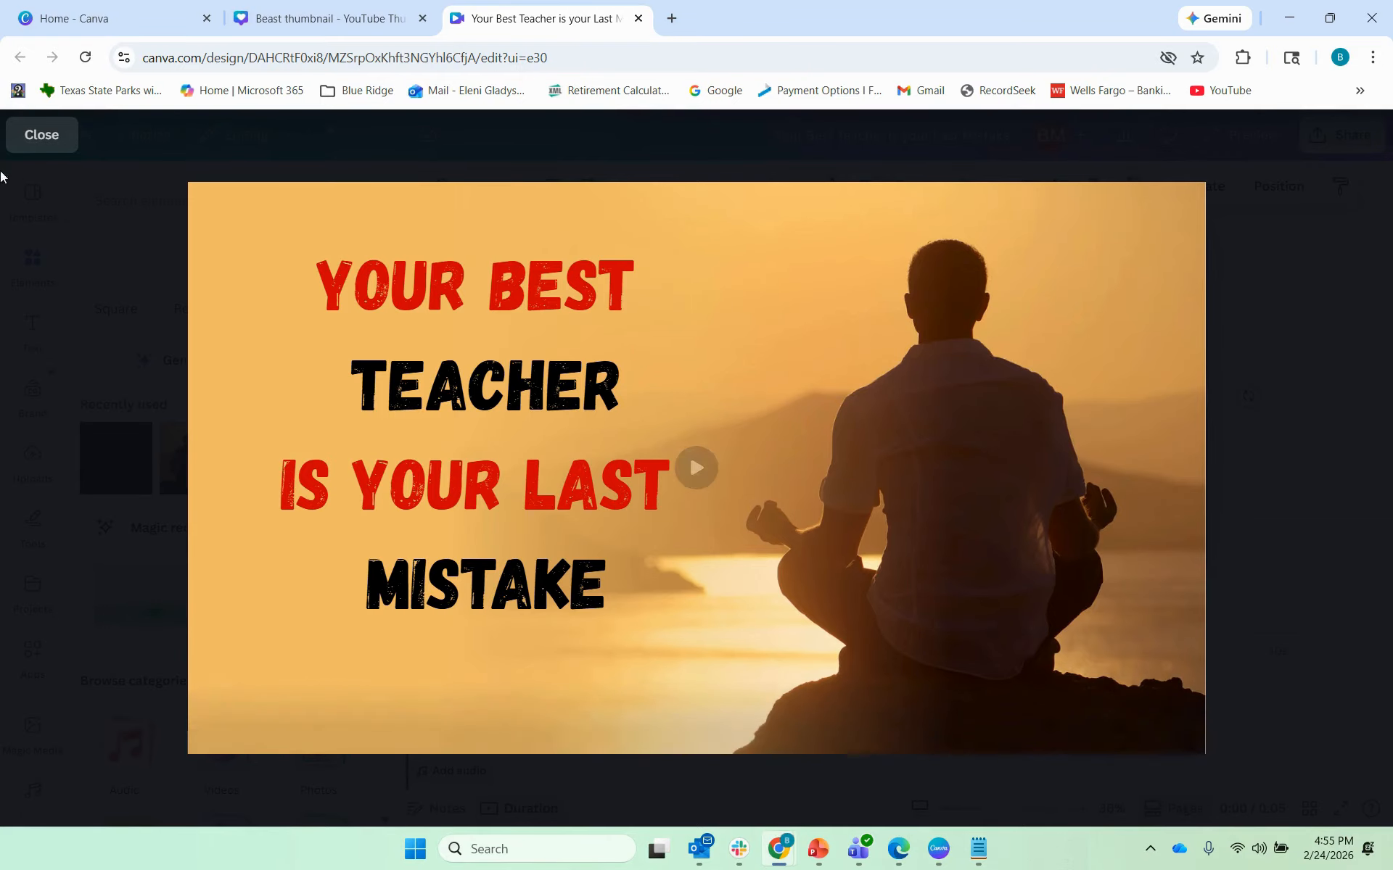
click(42, 135)
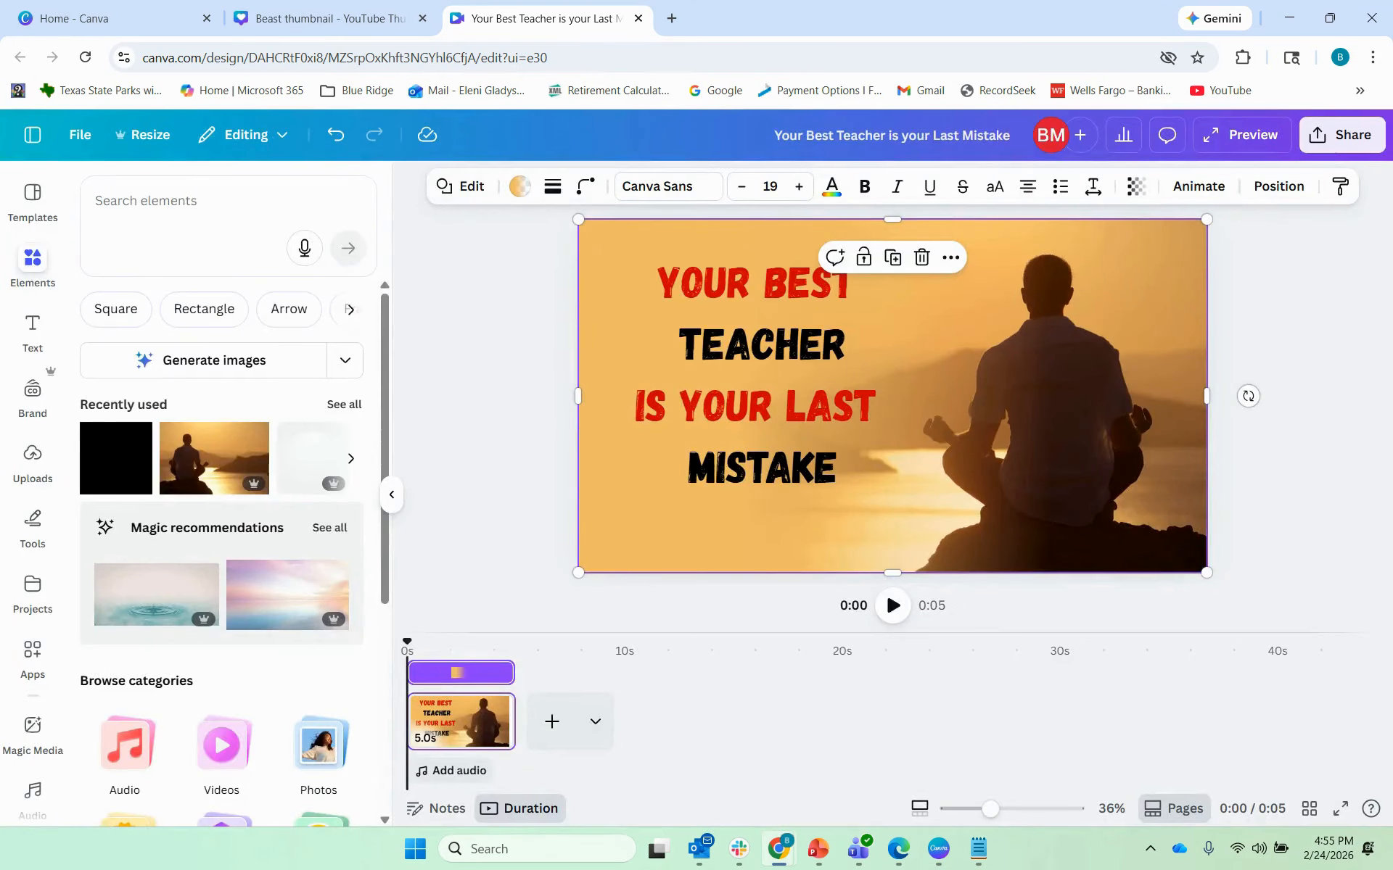